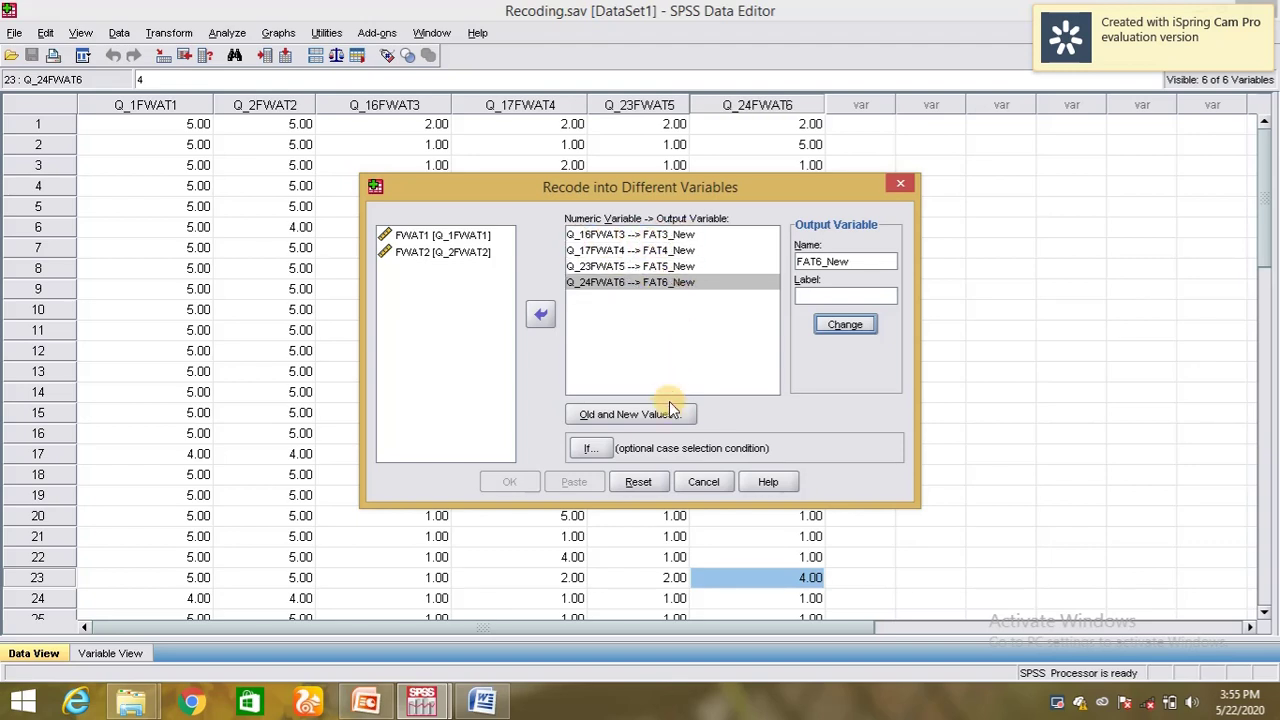
Step: Check the reverse-coding scheme on the last page of the Recoding document in Word and return to the SPSS Data Editor
{"action": "left_click", "coordinate": [502, 706]}
{"action": "scroll", "coordinate": [600, 574], "scroll_direction": "down", "scroll_amount": 5}
{"action": "scroll", "coordinate": [600, 580], "scroll_direction": "down", "scroll_amount": 5}
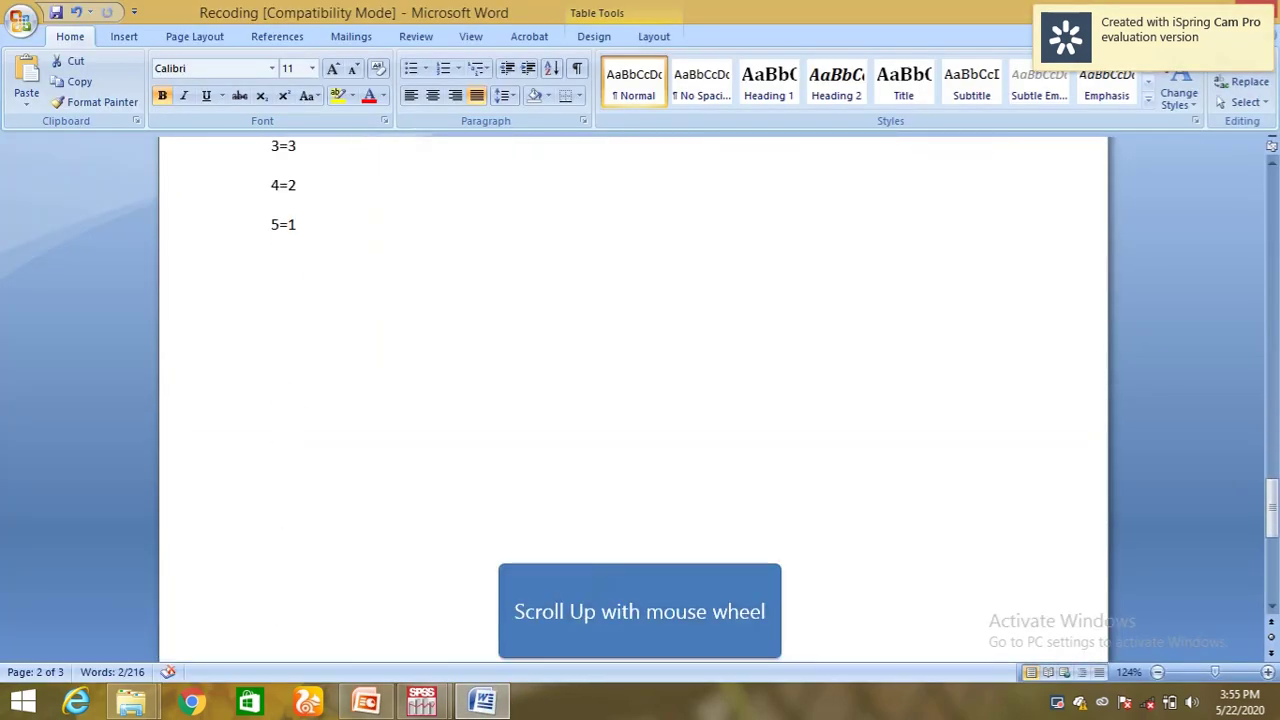
{"action": "scroll", "coordinate": [594, 580], "scroll_direction": "up", "scroll_amount": 2}
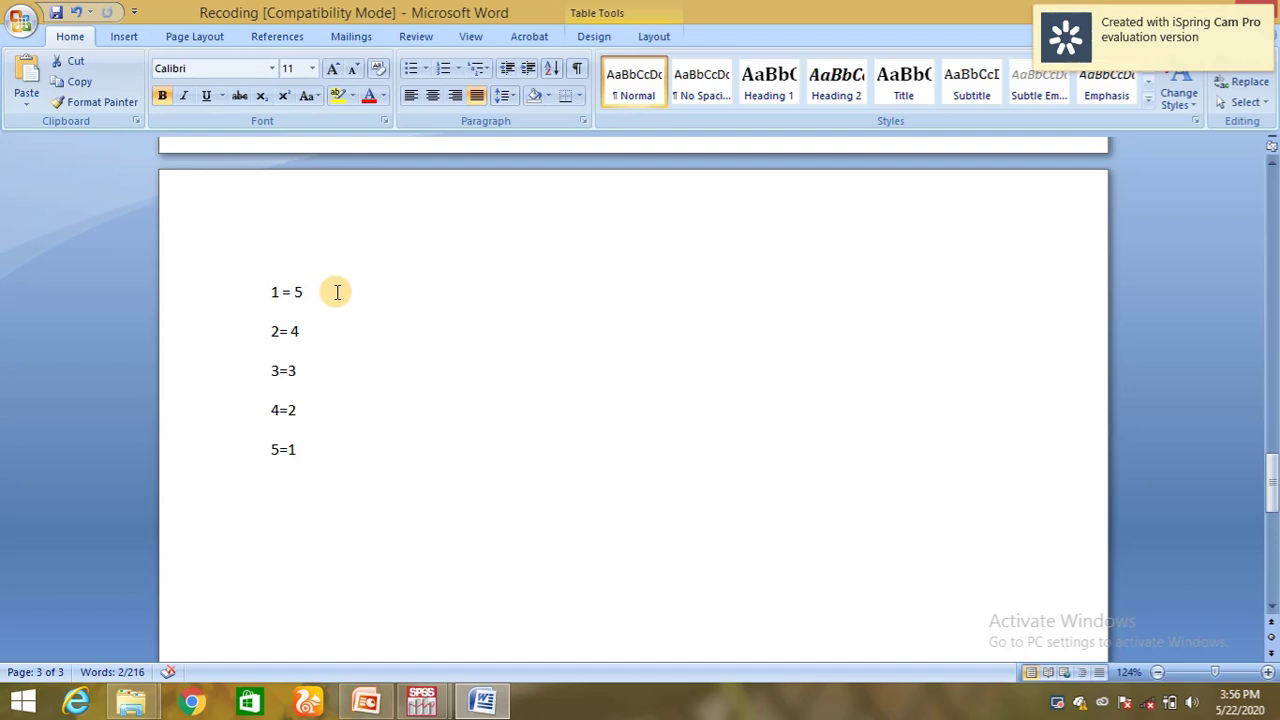
{"action": "left_click", "coordinate": [421, 700]}
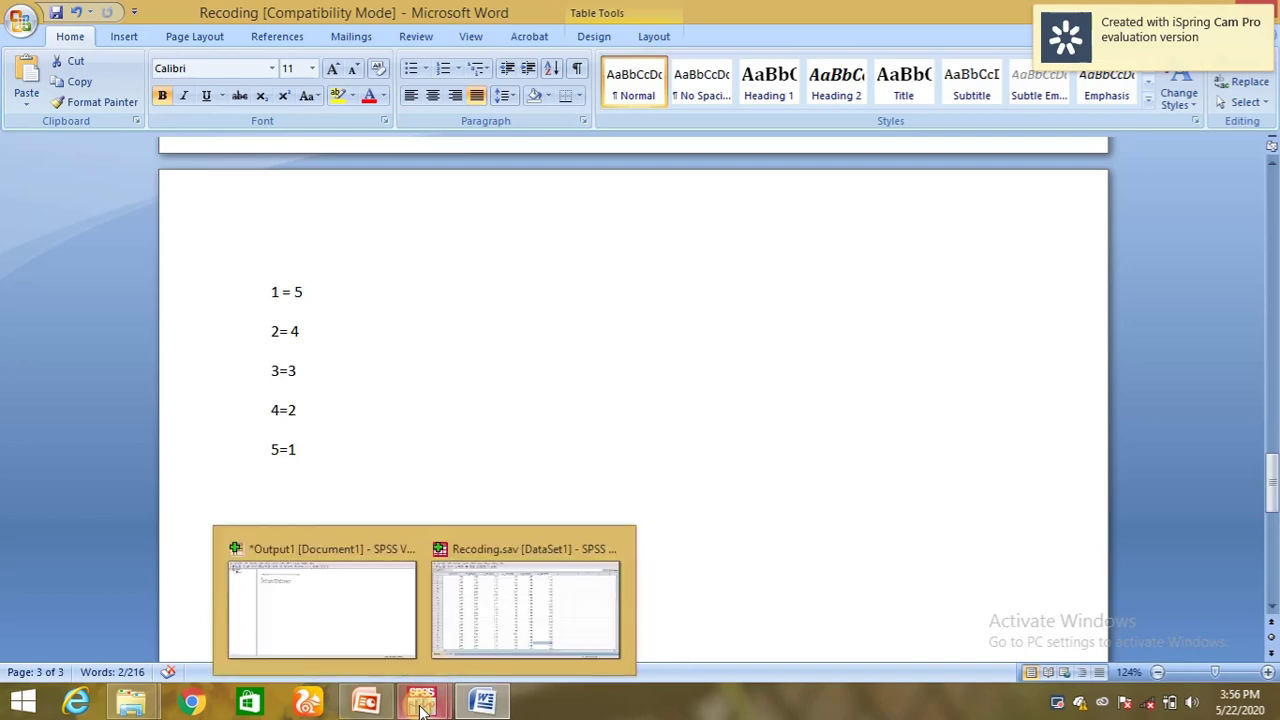
{"action": "left_click", "coordinate": [483, 615]}
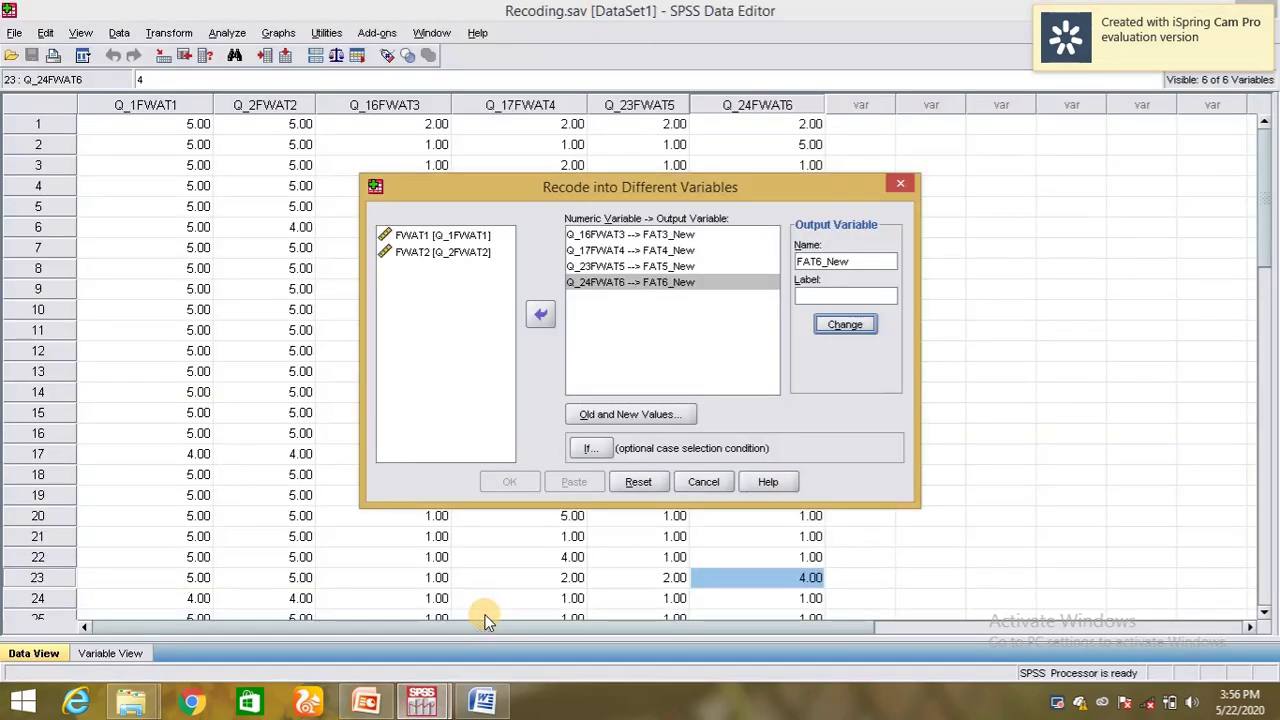
Step: Open the old and new values definition for the recode and add the rule that turns old value 1 into 5
{"action": "left_click", "coordinate": [600, 421]}
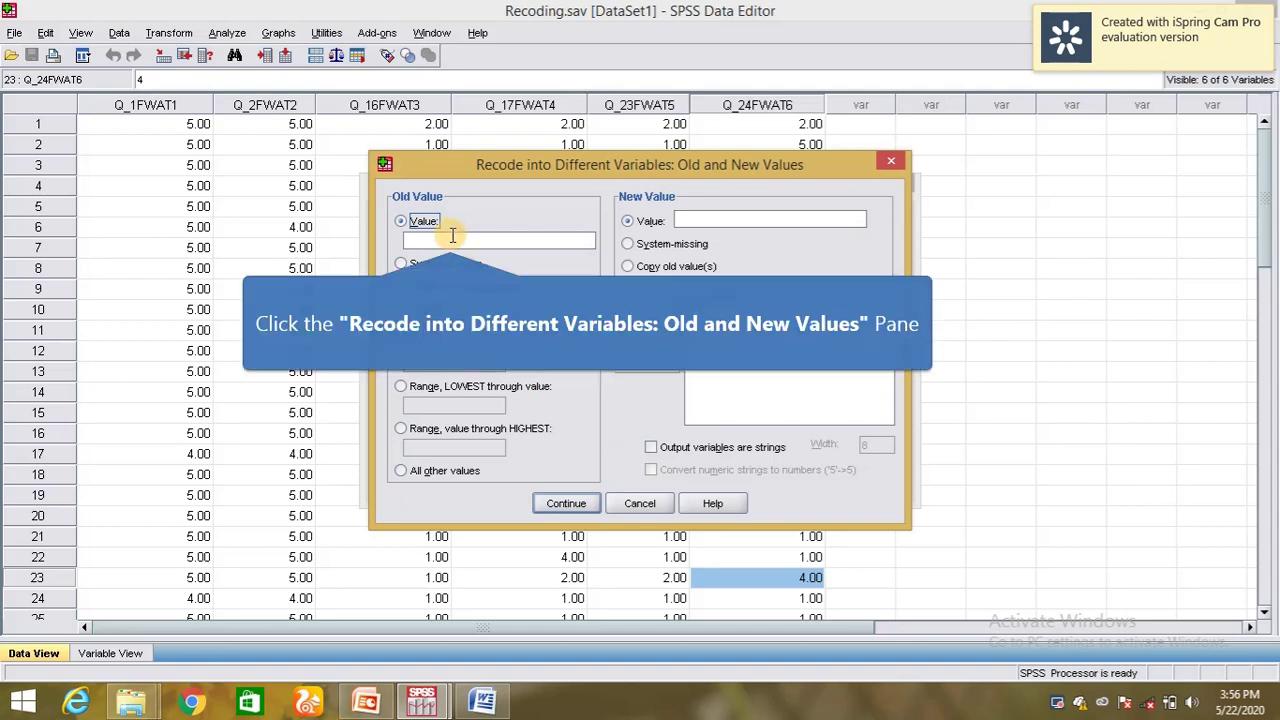
{"action": "left_click", "coordinate": [450, 239]}
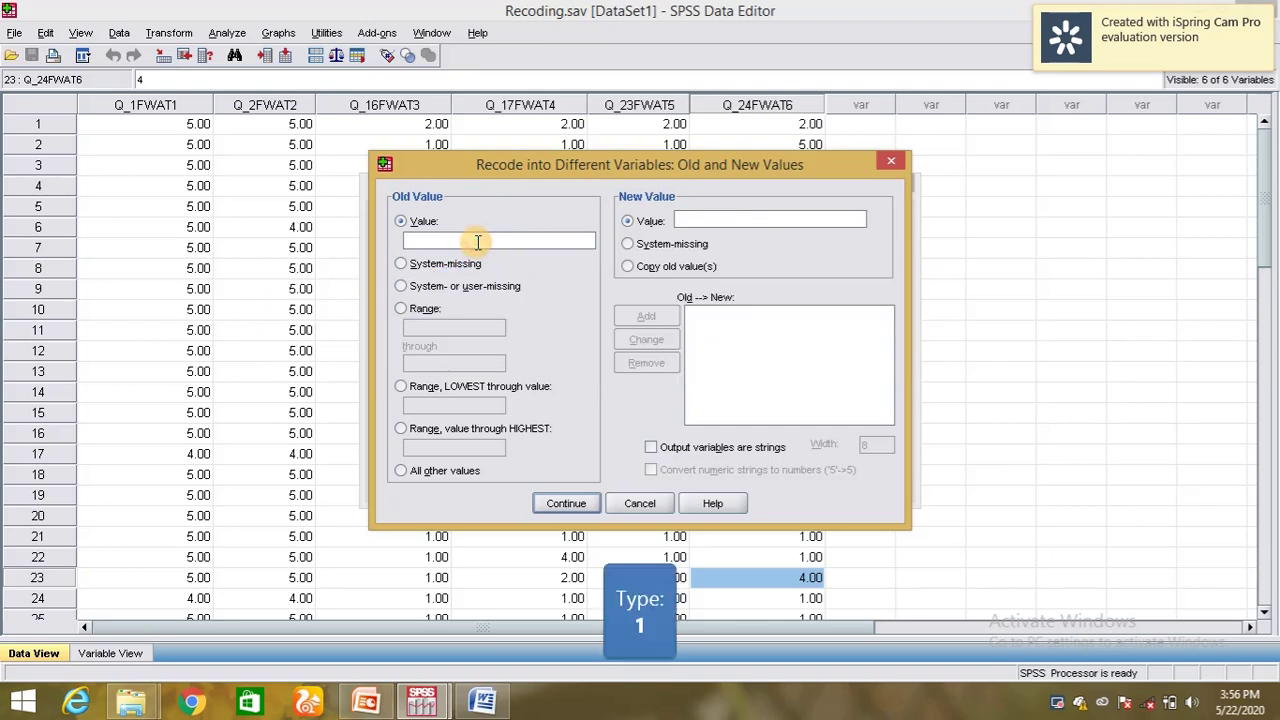
{"action": "type", "text": "1"}
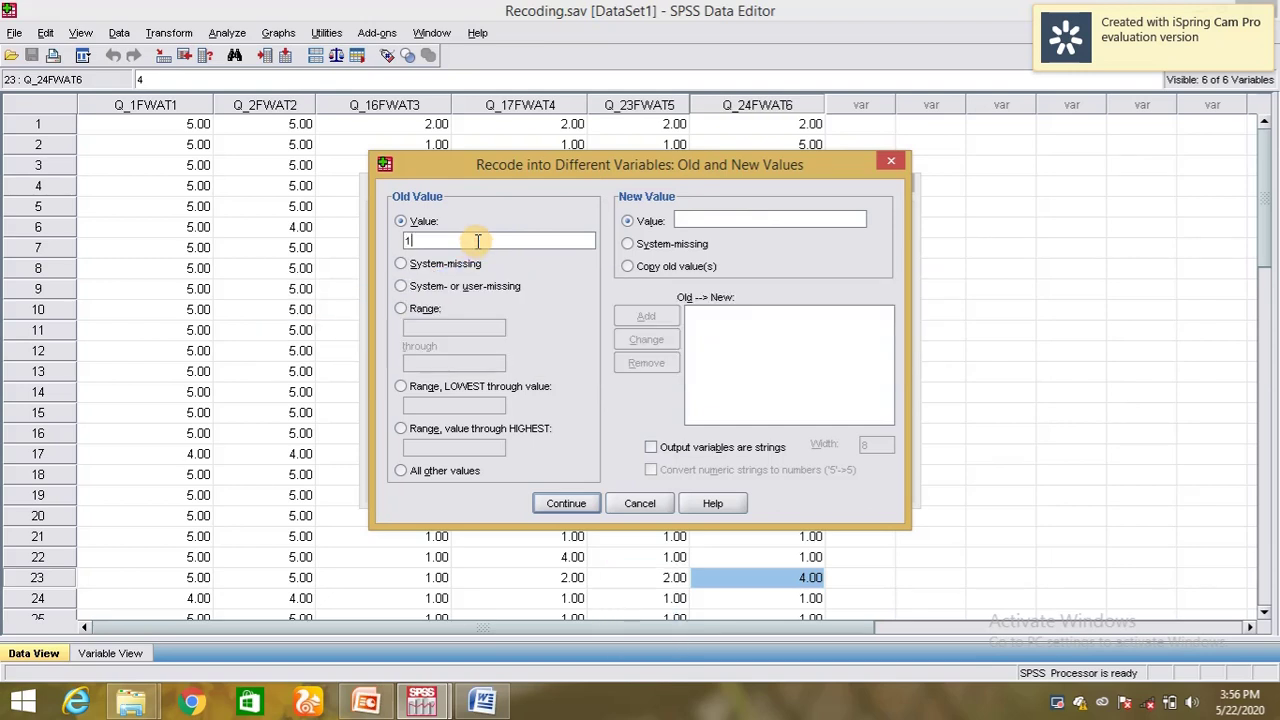
{"action": "left_click", "coordinate": [748, 217]}
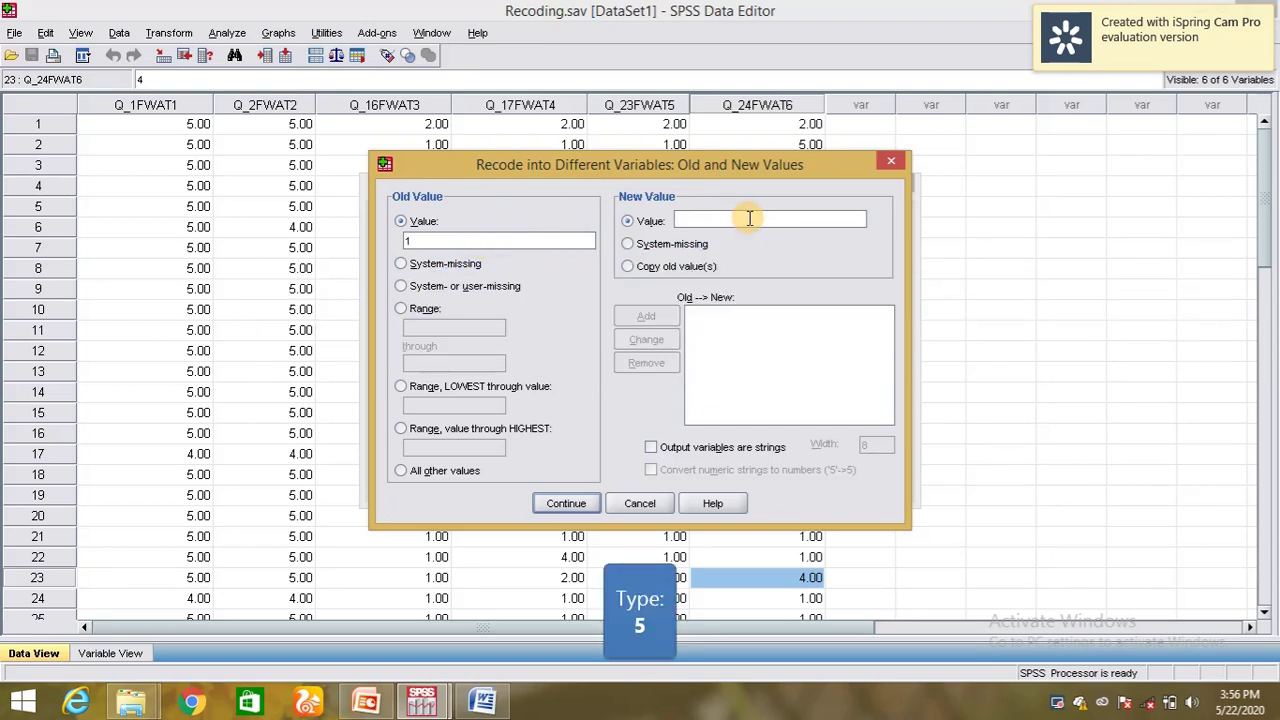
{"action": "type", "text": "5"}
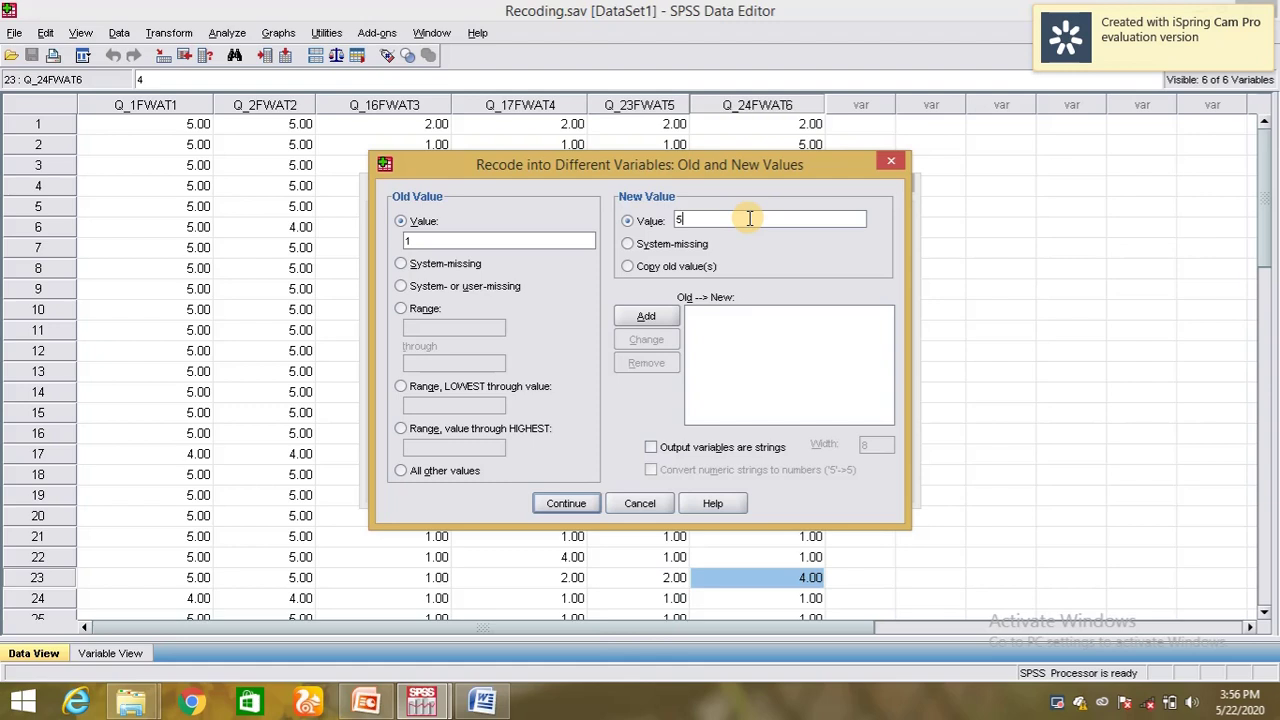
{"action": "left_click", "coordinate": [646, 318]}
Step: Add a recode rule that turns old value 2 into new value 4
{"action": "left_click", "coordinate": [522, 239]}
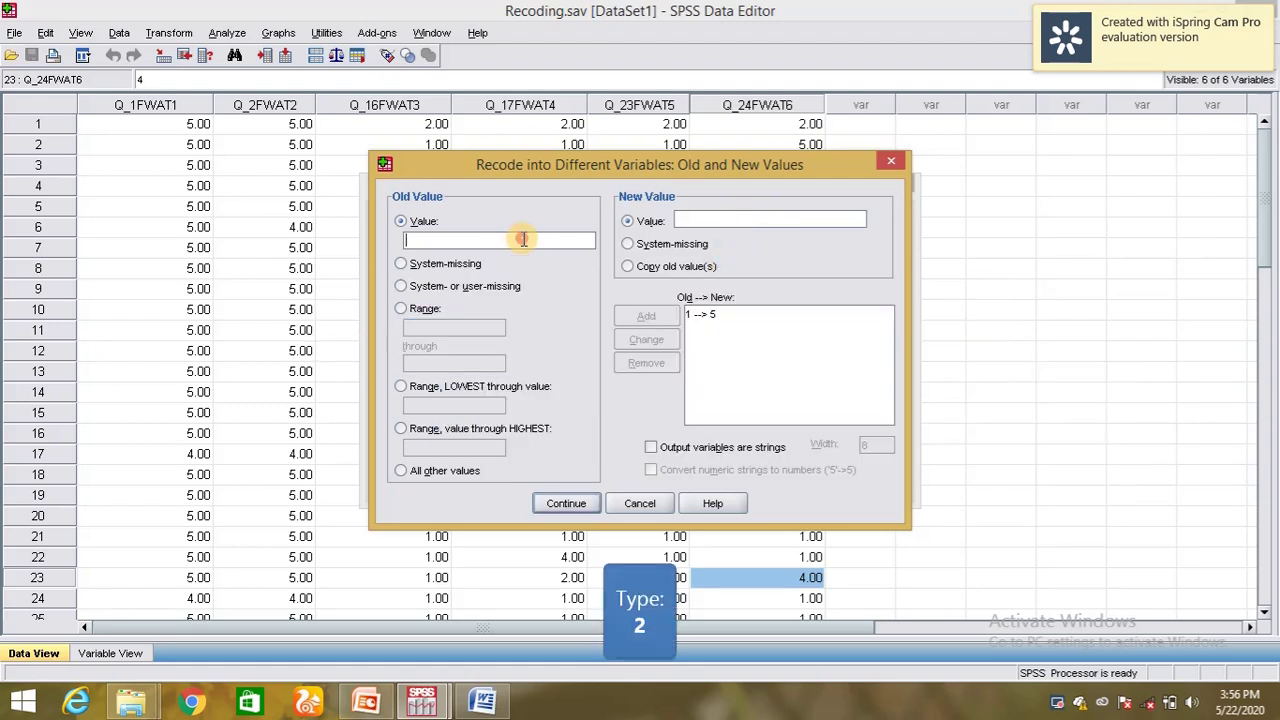
{"action": "type", "text": "2"}
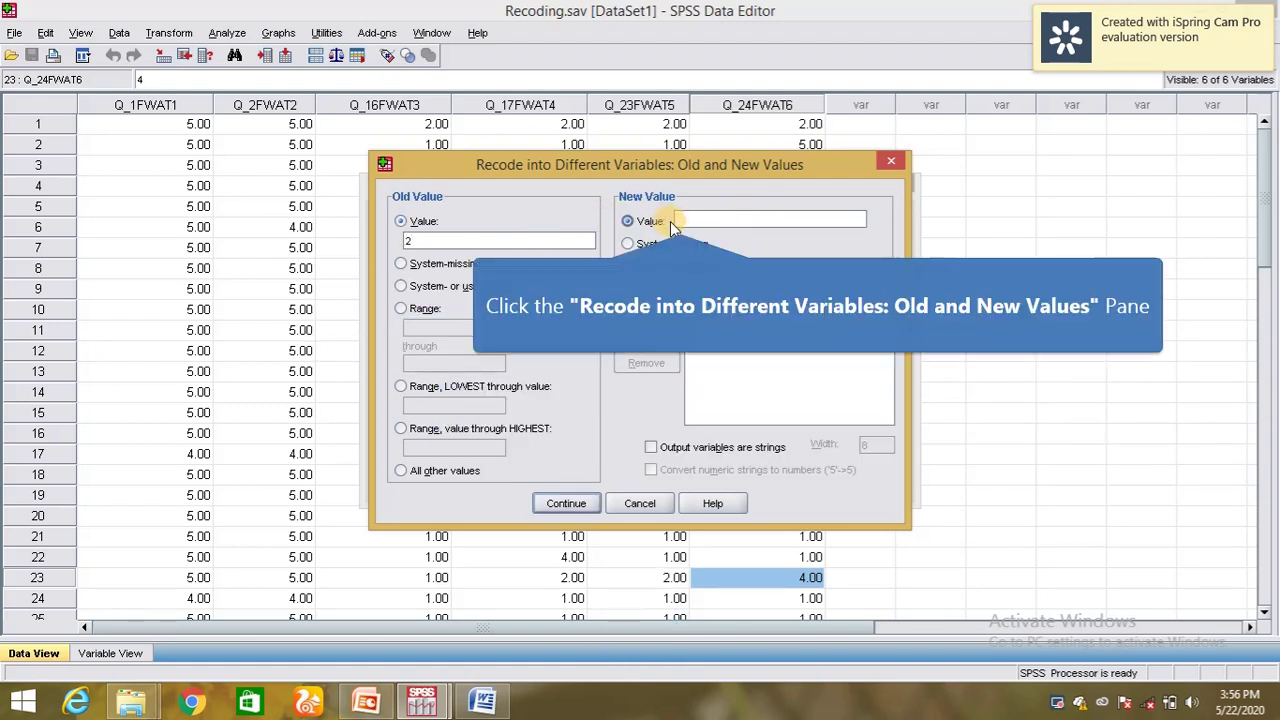
{"action": "left_click", "coordinate": [681, 221]}
{"action": "type", "text": "4"}
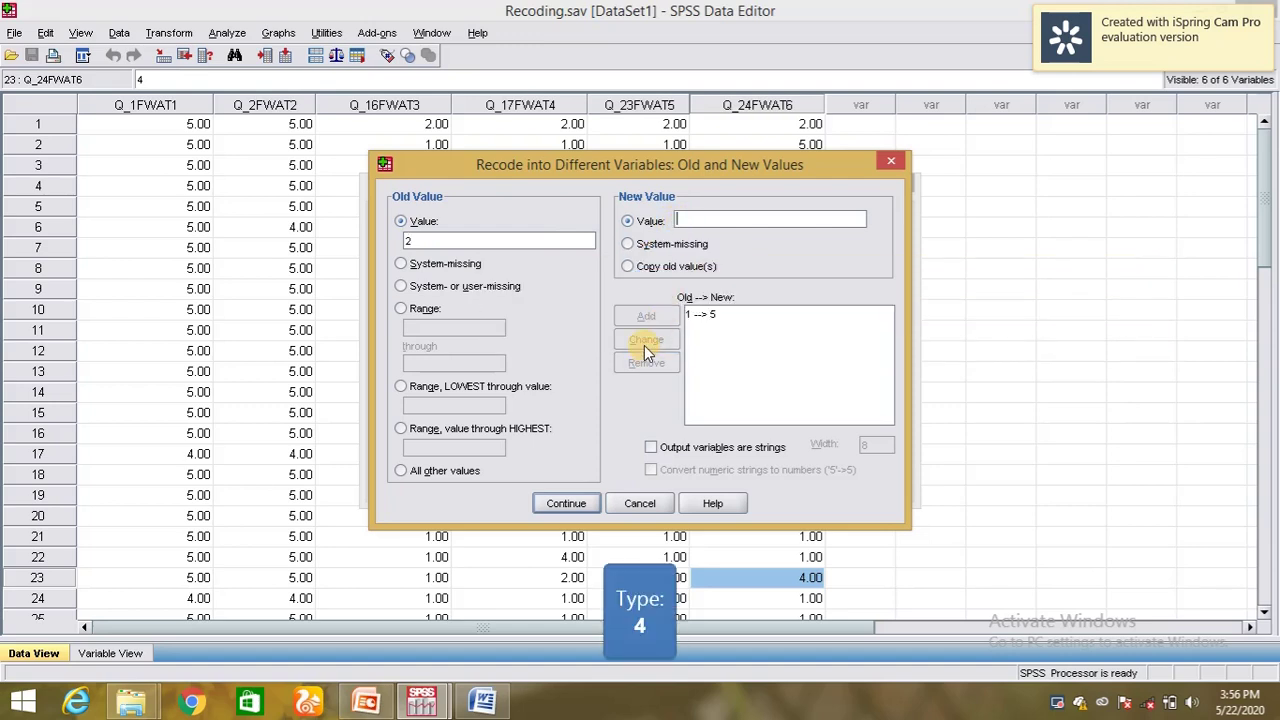
{"action": "left_click", "coordinate": [646, 316]}
Step: Add a recode rule that keeps old value 3 as new value 3
{"action": "left_click", "coordinate": [548, 241]}
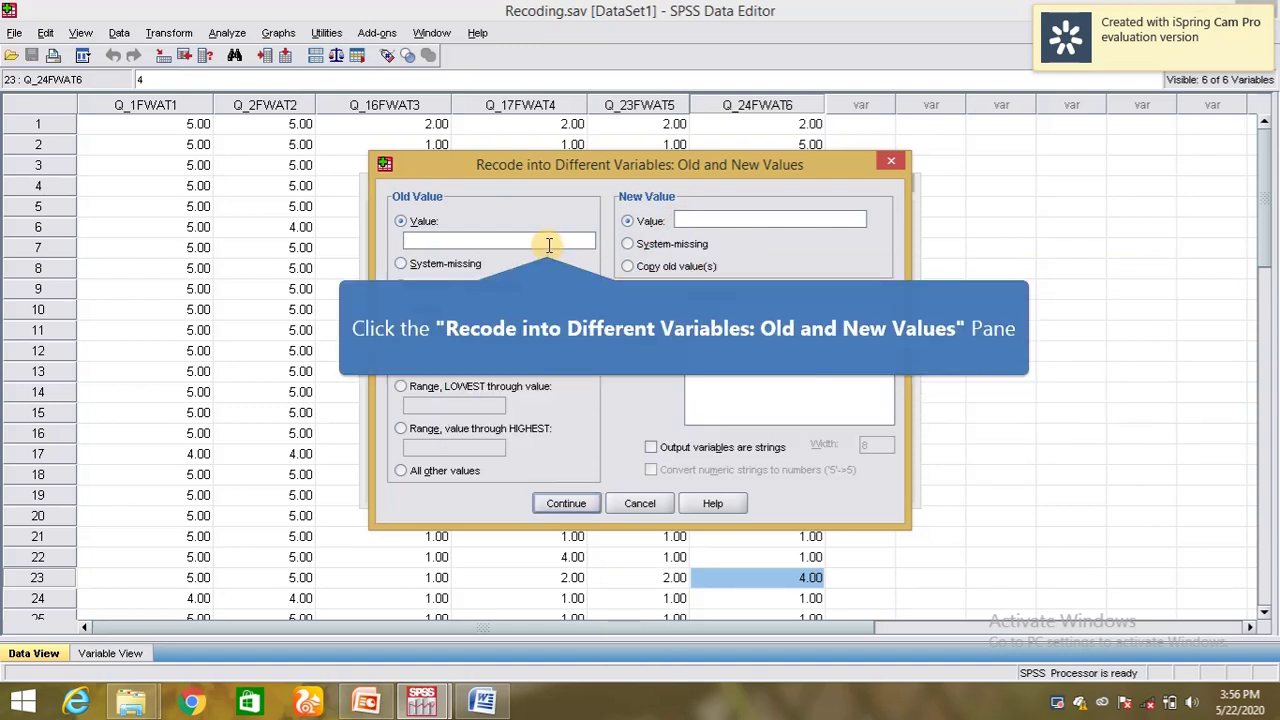
{"action": "type", "text": "3"}
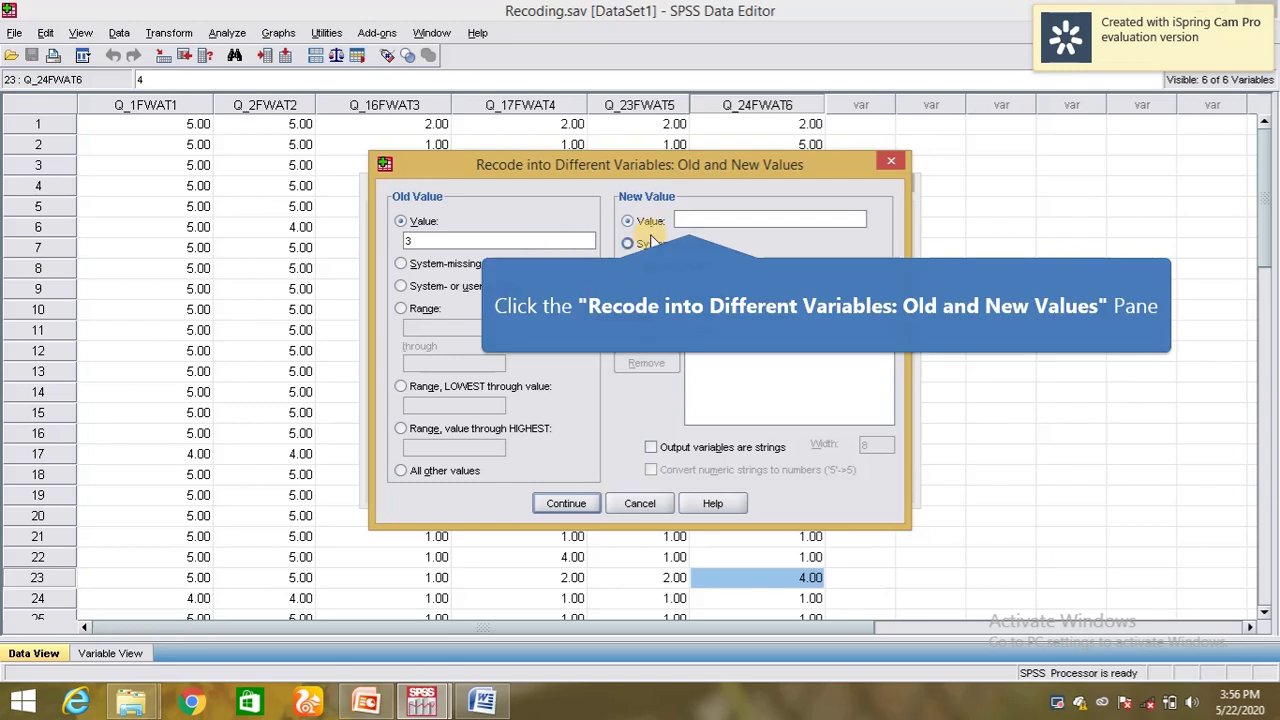
{"action": "left_click", "coordinate": [679, 220]}
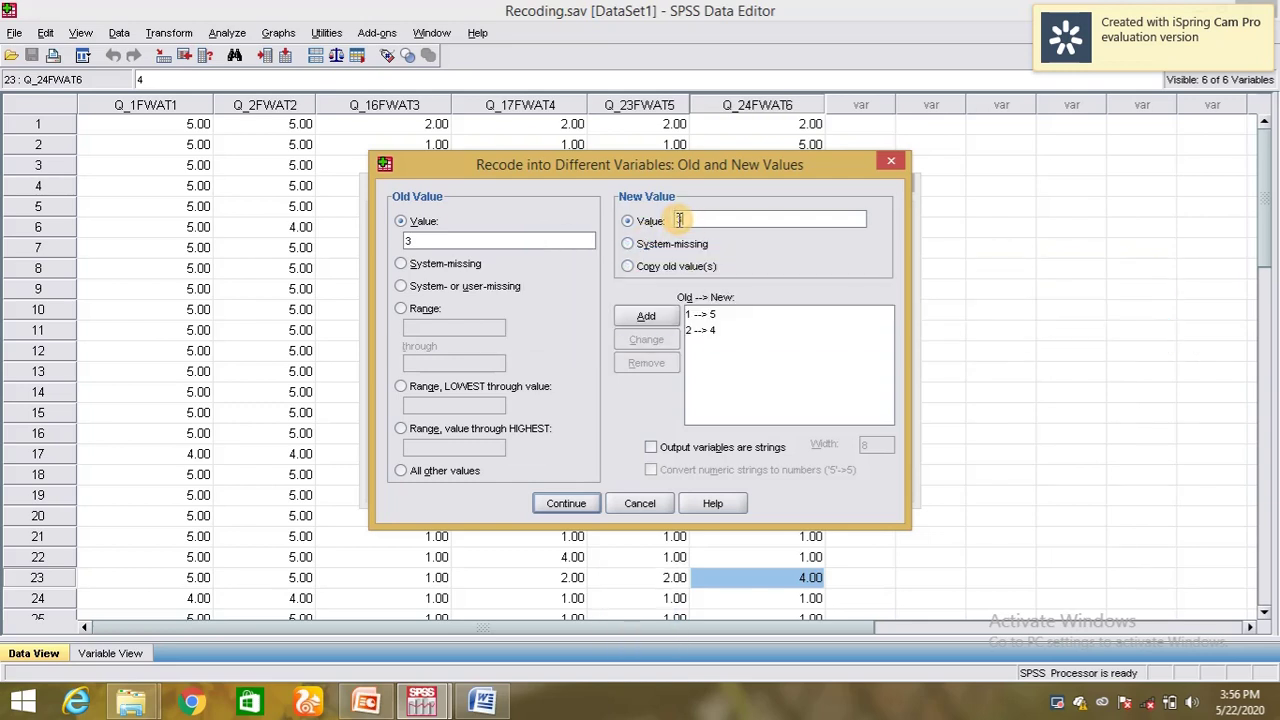
{"action": "type", "text": "3"}
{"action": "left_click", "coordinate": [646, 316]}
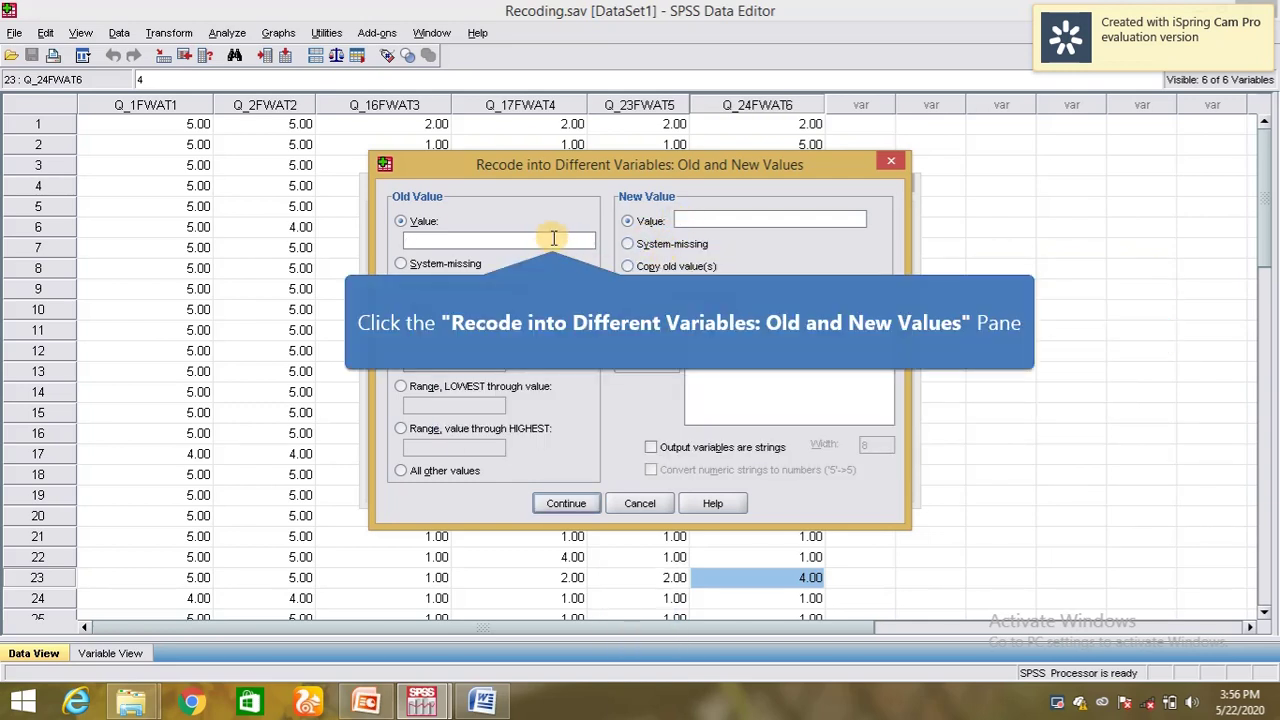
Step: Add a recode rule that turns old value 4 into new value 2
{"action": "left_click", "coordinate": [553, 238]}
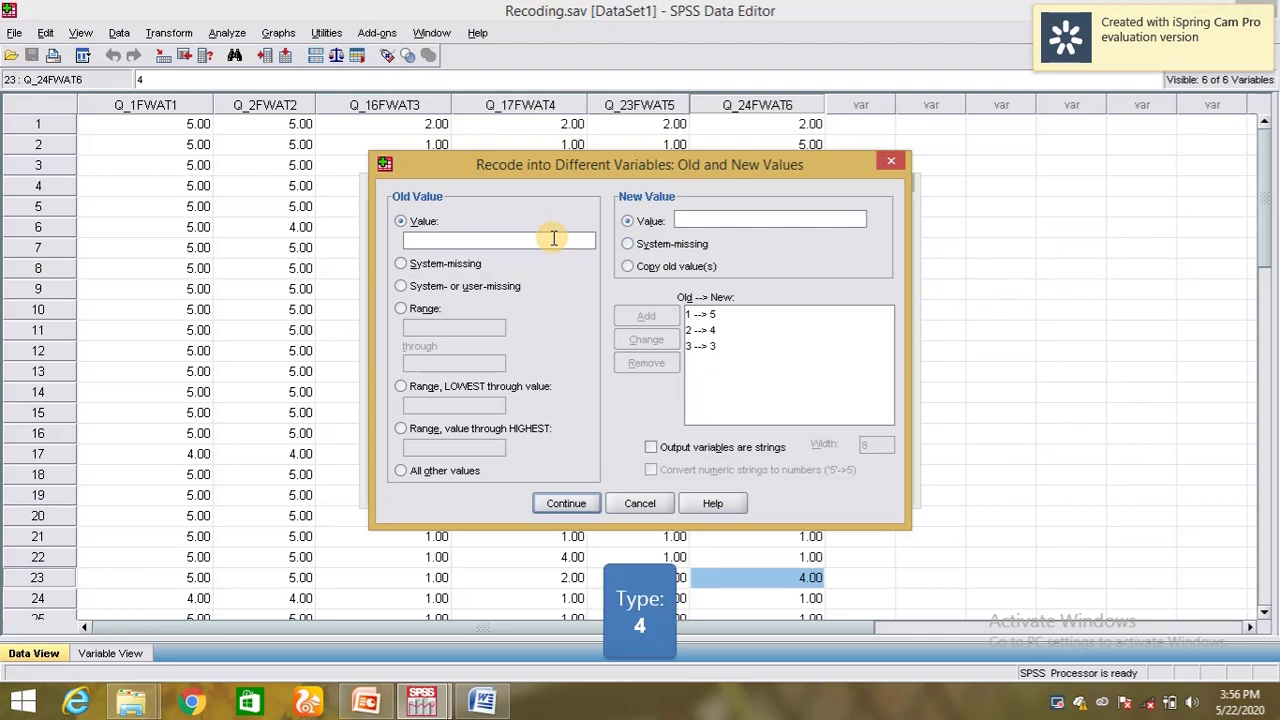
{"action": "type", "text": "4"}
{"action": "left_click", "coordinate": [715, 218]}
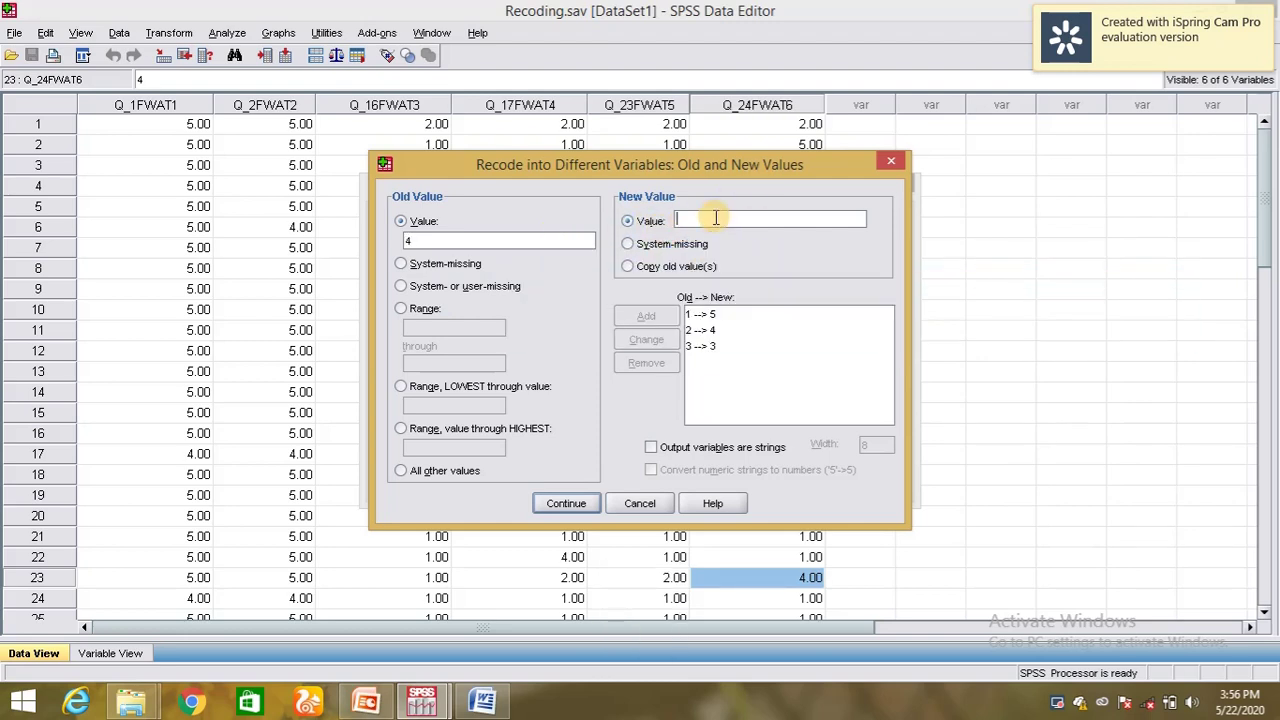
{"action": "type", "text": "2"}
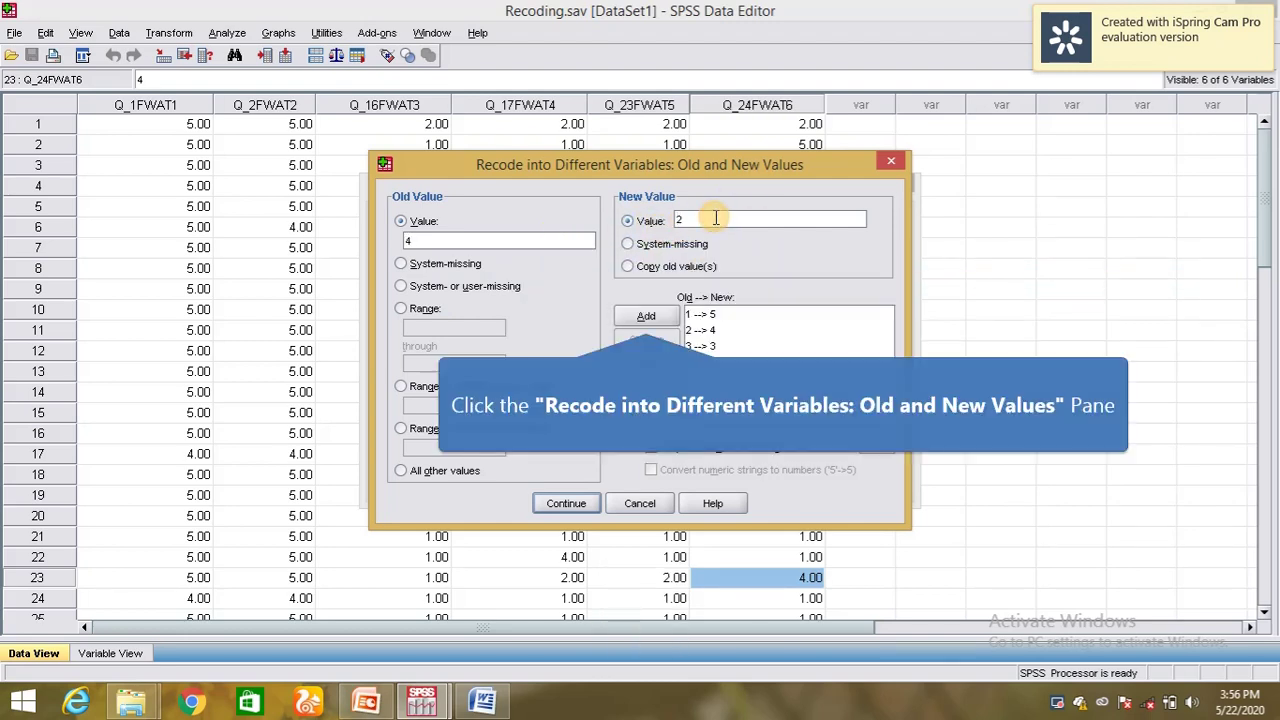
{"action": "left_click", "coordinate": [646, 316]}
Step: Add a recode rule that turns old value 5 into new value 1 and accept the full set of rules
{"action": "left_click", "coordinate": [524, 240]}
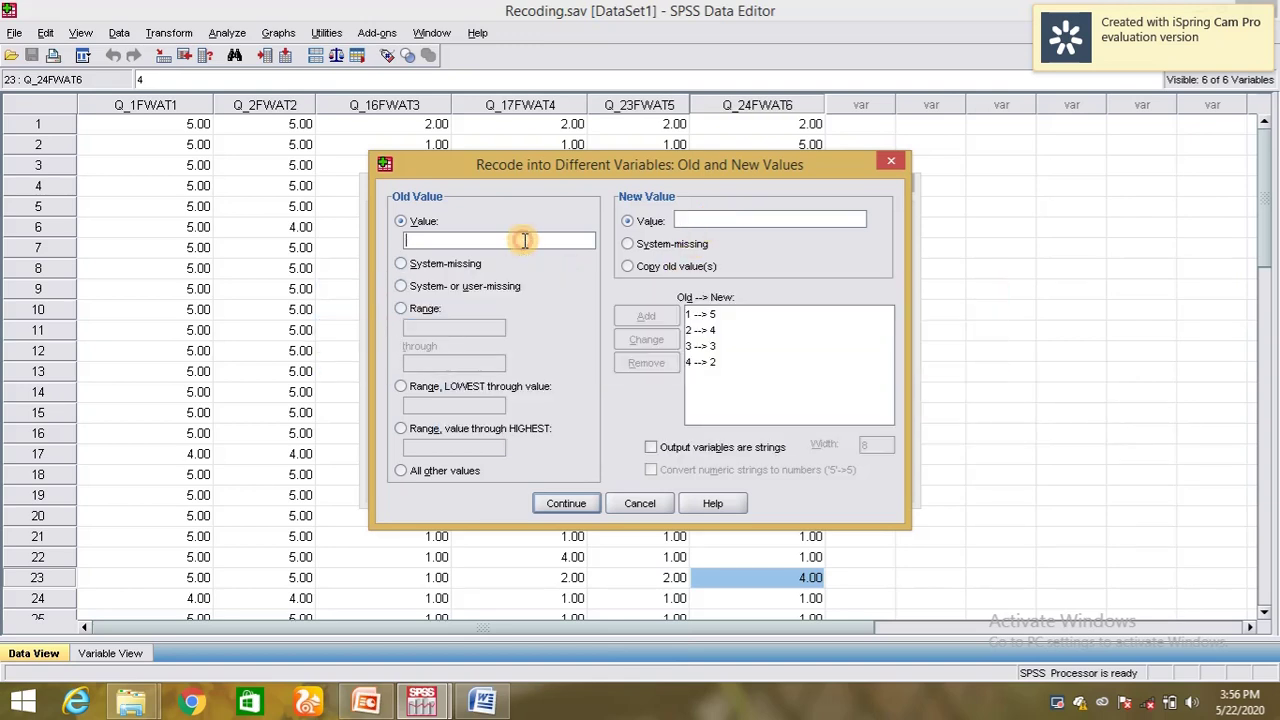
{"action": "type", "text": "5"}
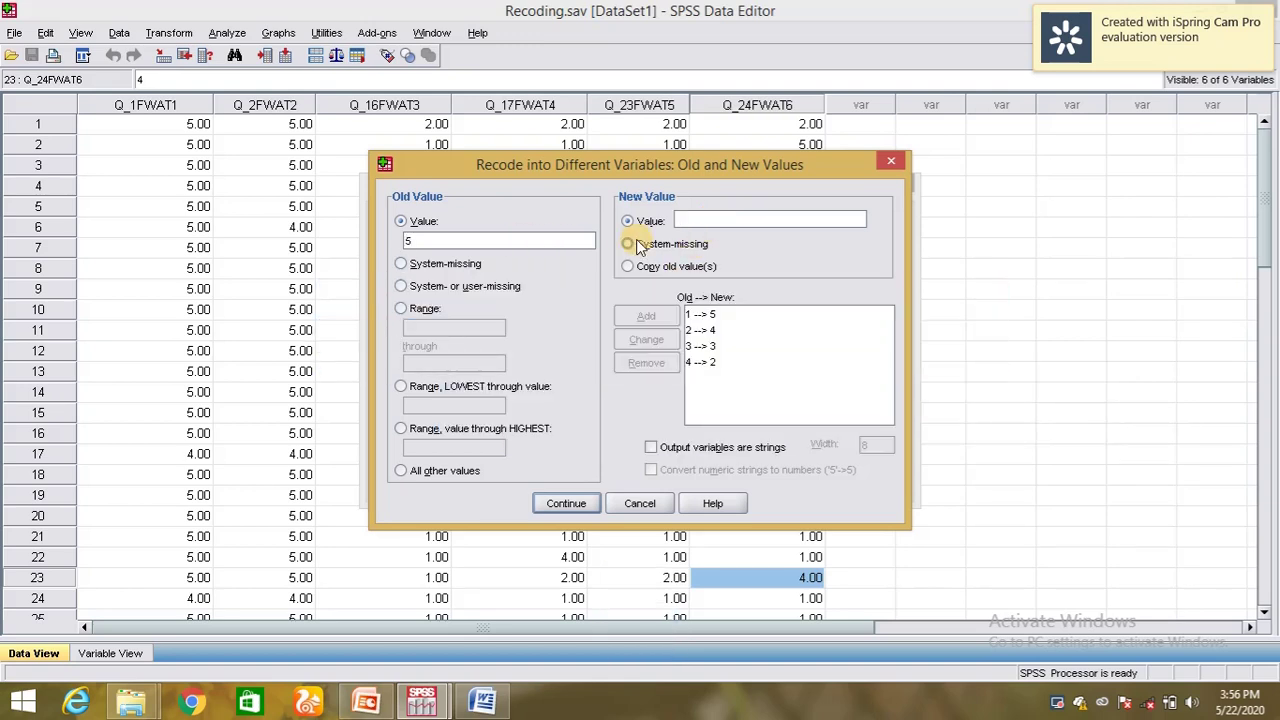
{"action": "left_click", "coordinate": [737, 218]}
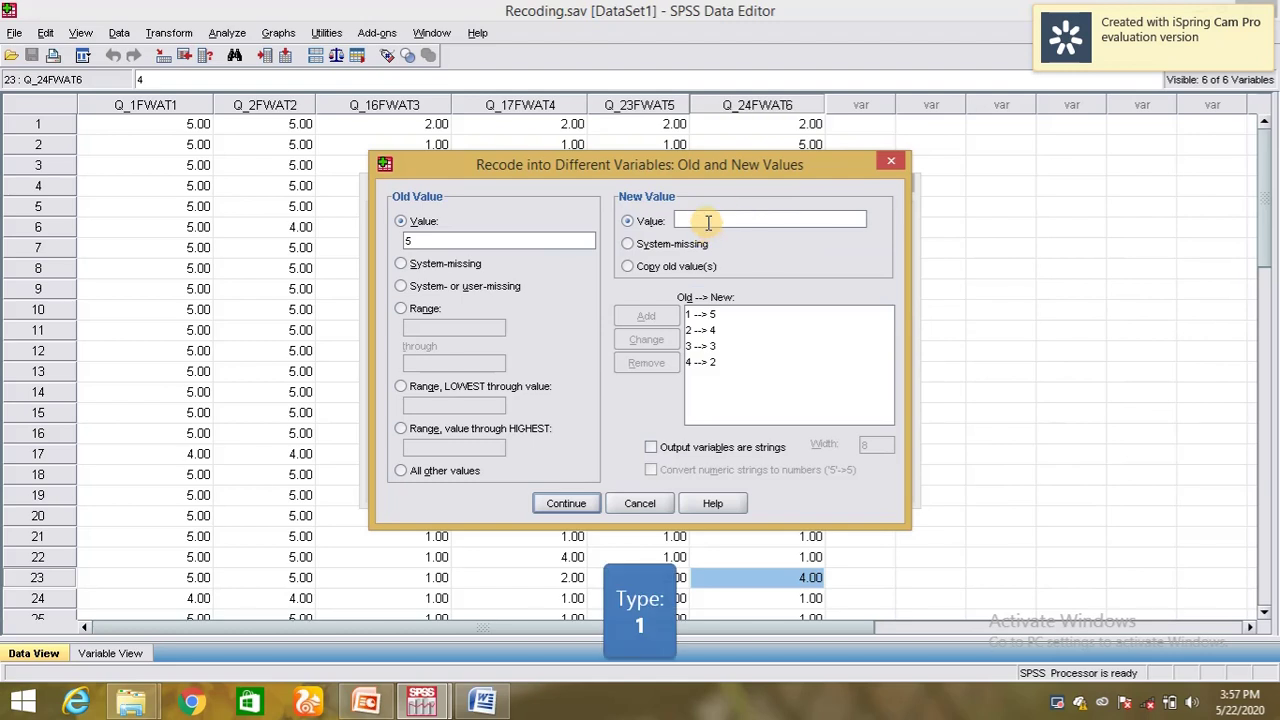
{"action": "type", "text": "1"}
{"action": "left_click", "coordinate": [668, 317]}
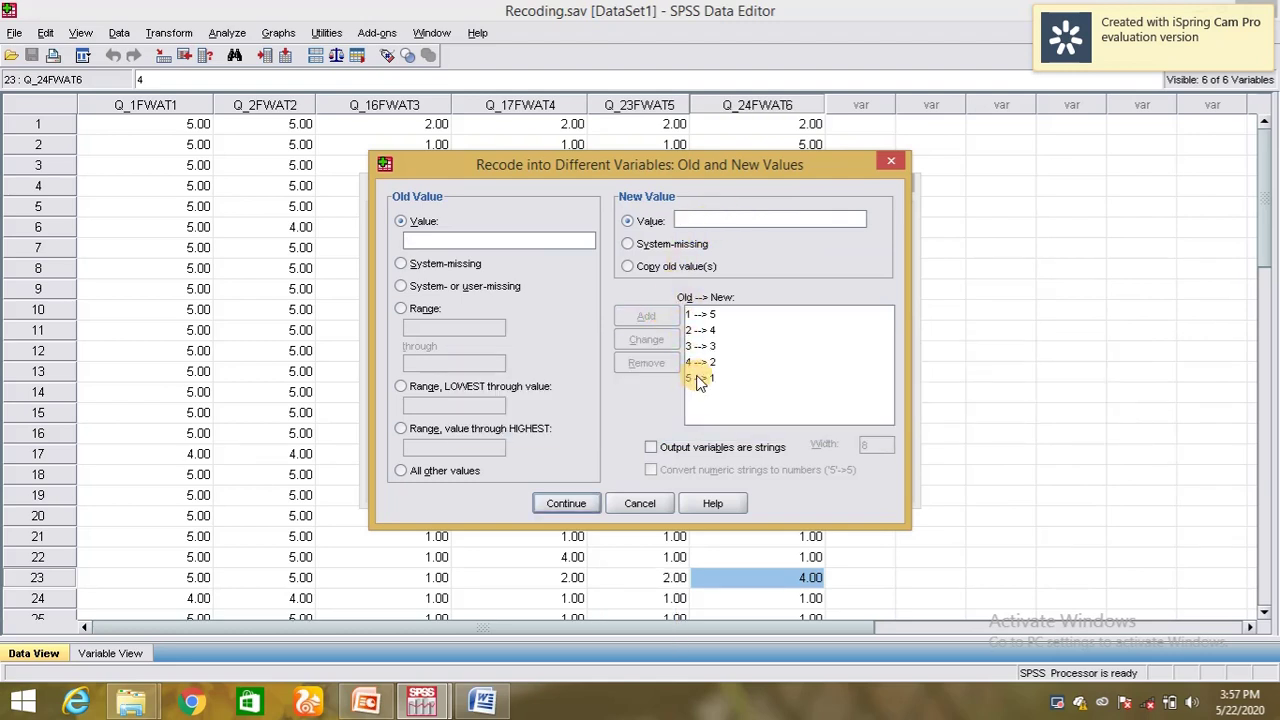
{"action": "left_click", "coordinate": [578, 505]}
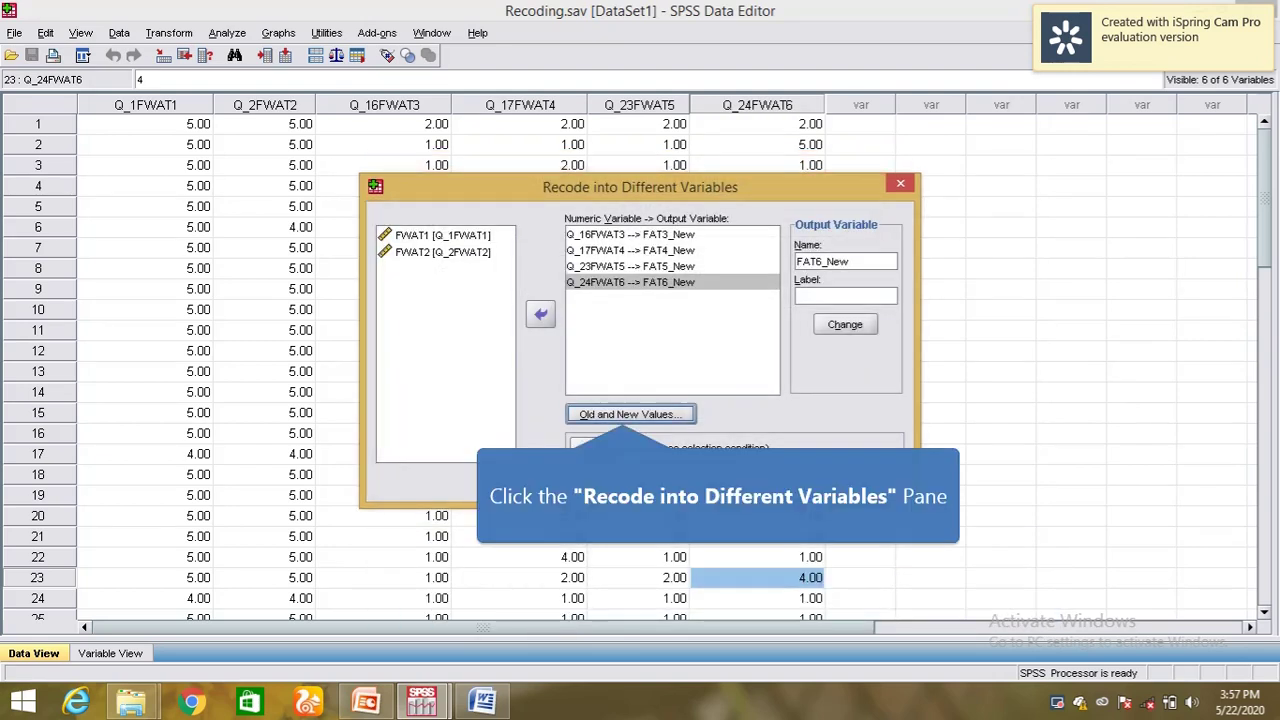
Step: Review the list of old-to-new value rules against the output variable pairs and return to the main recode dialog
{"action": "left_click", "coordinate": [615, 414]}
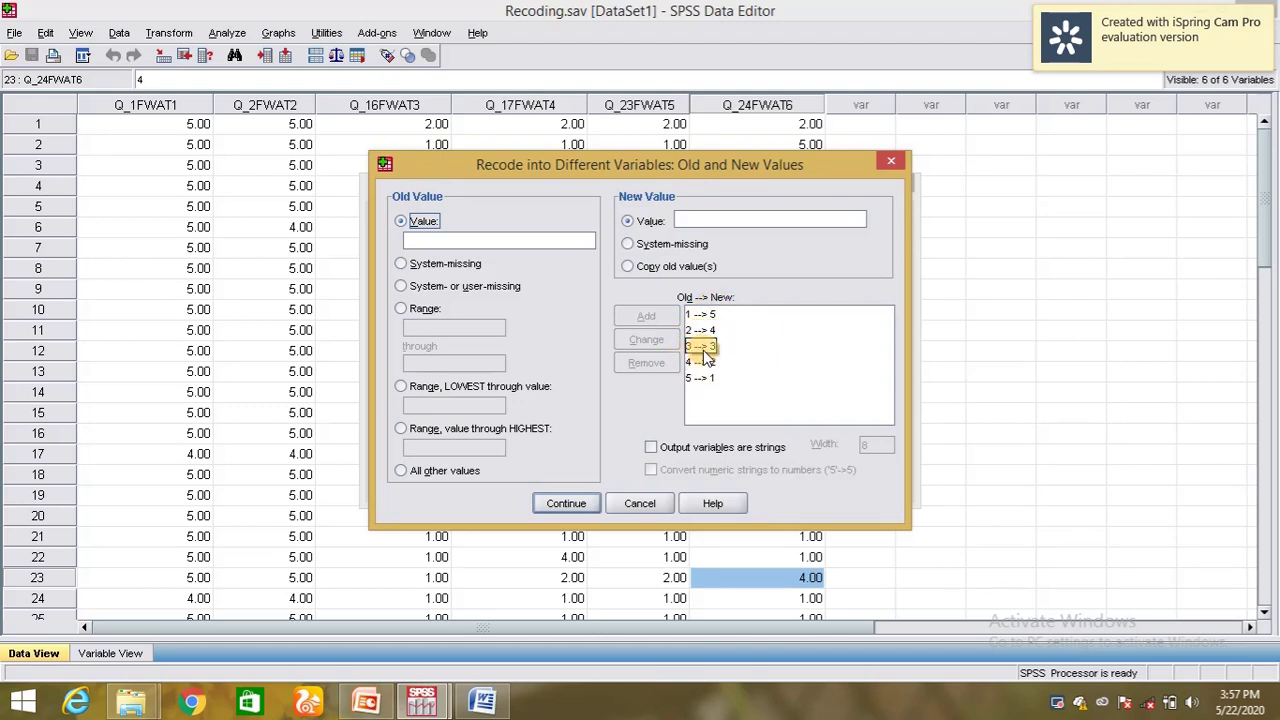
{"action": "left_click", "coordinate": [752, 378]}
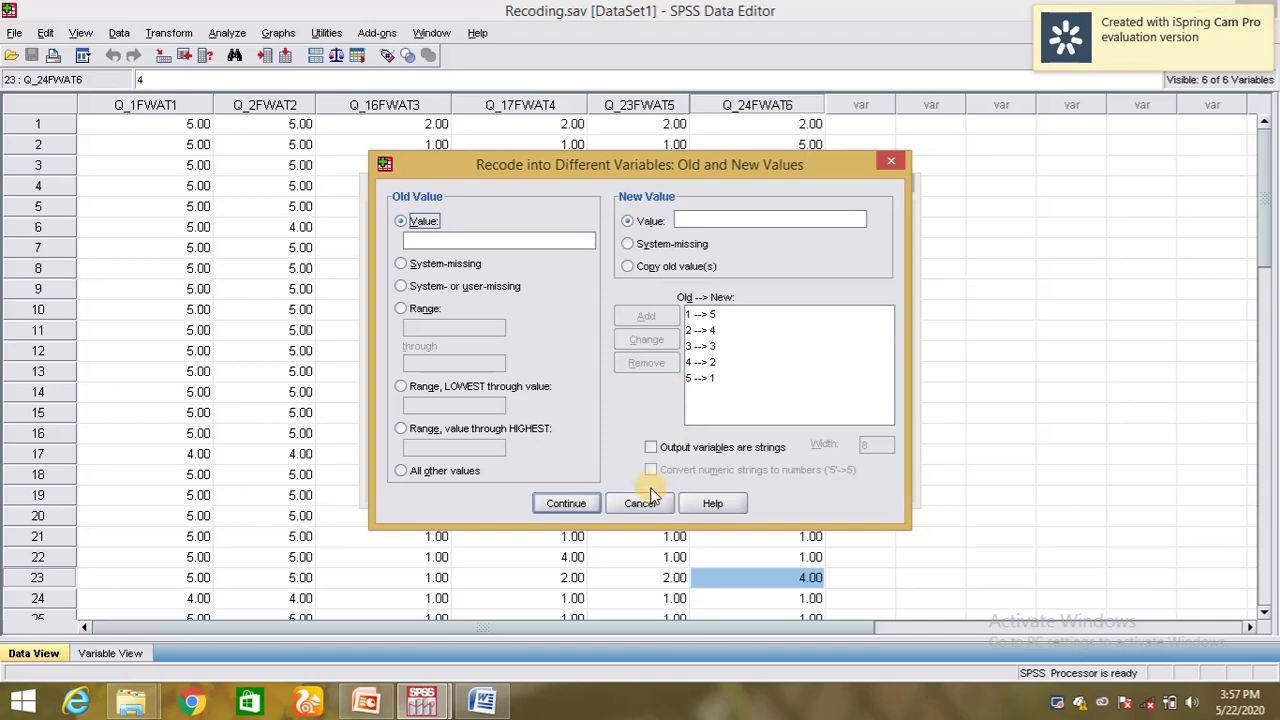
{"action": "left_click", "coordinate": [586, 504]}
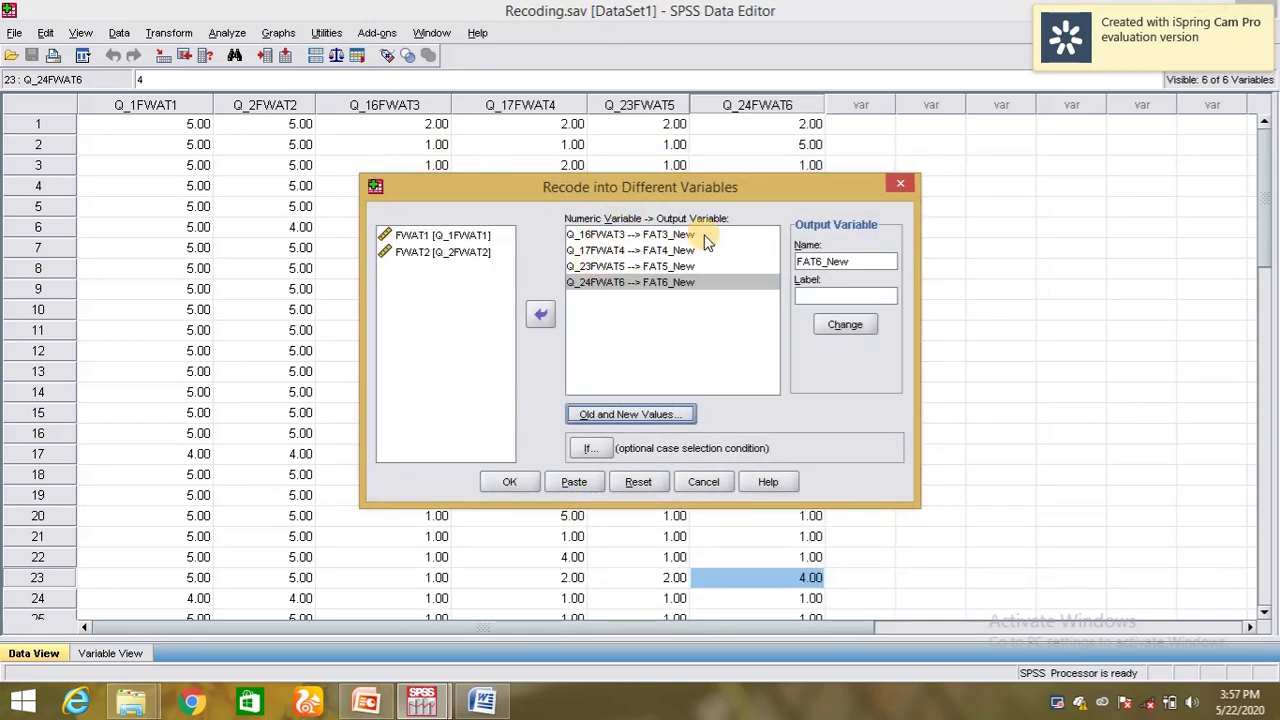
{"action": "left_click", "coordinate": [711, 280]}
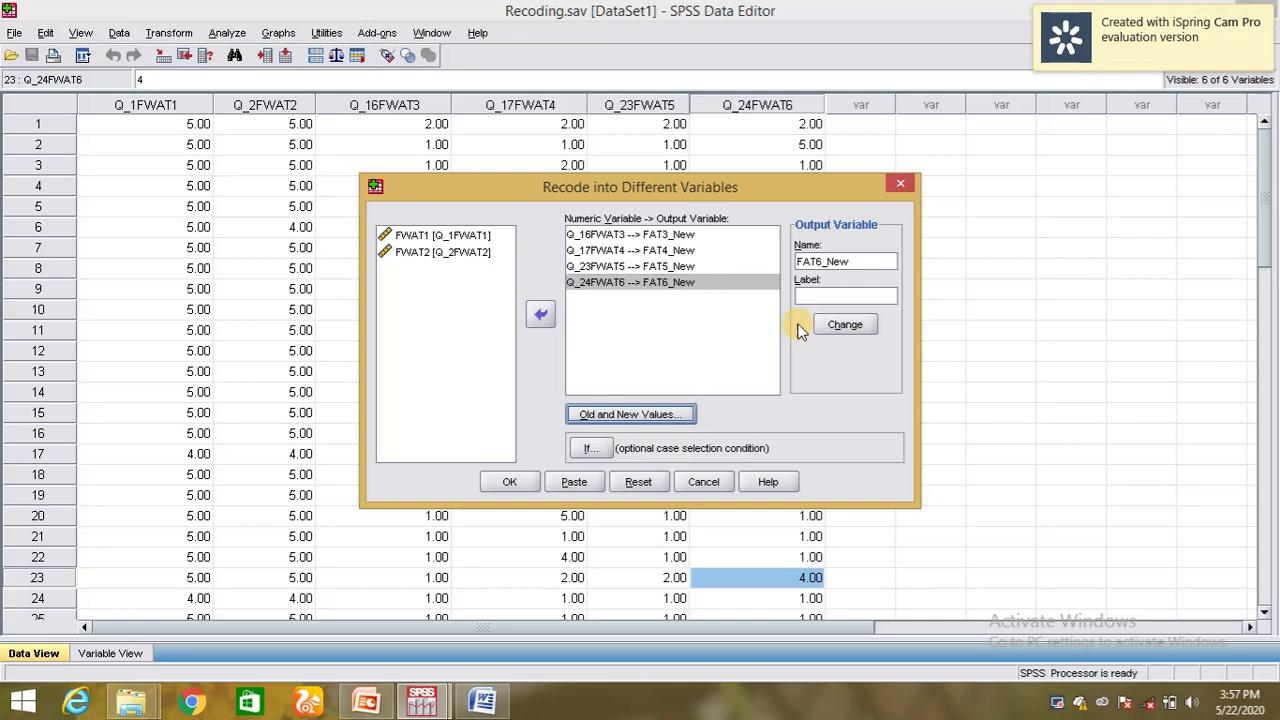
{"action": "left_click", "coordinate": [651, 414]}
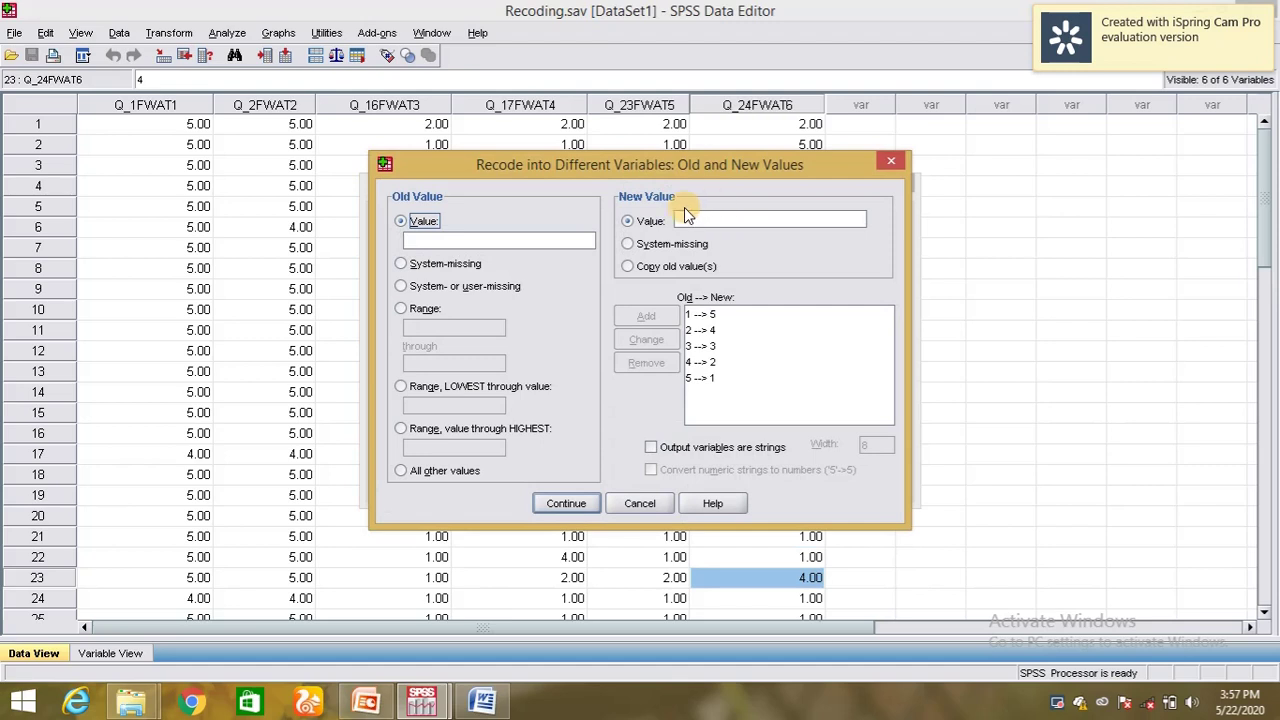
{"action": "left_click", "coordinate": [441, 239]}
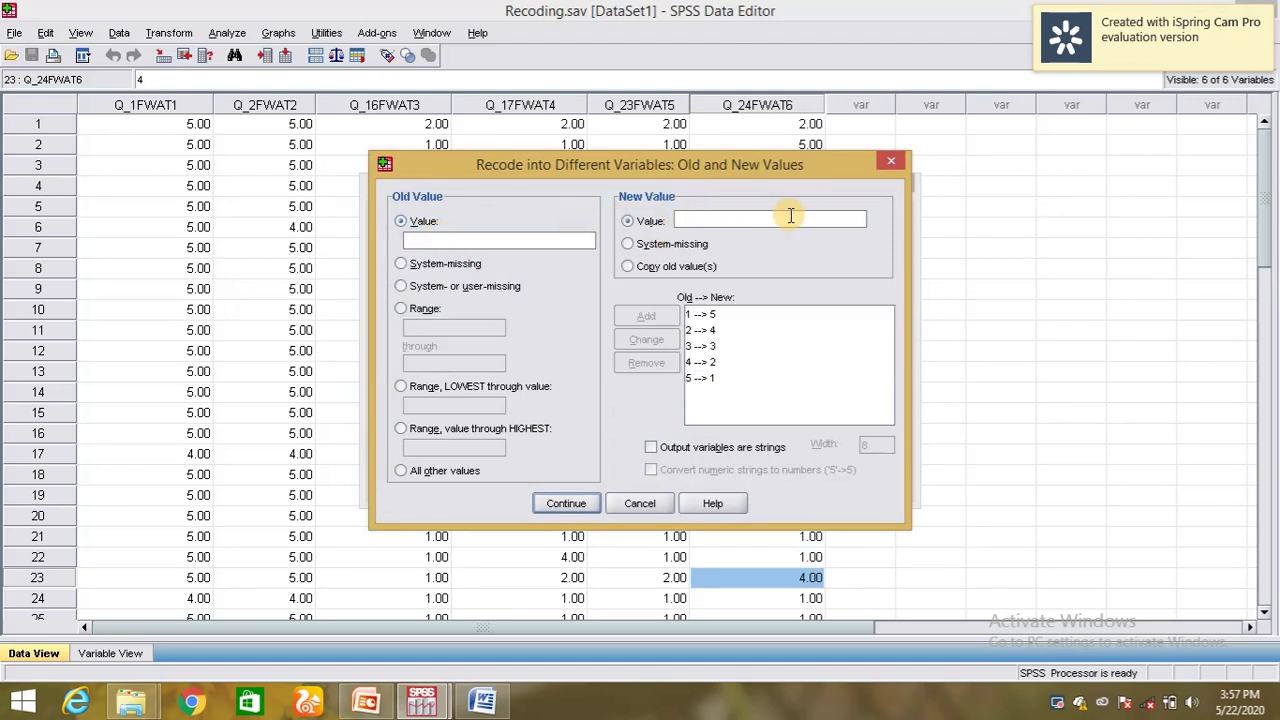
{"action": "left_click", "coordinate": [577, 502]}
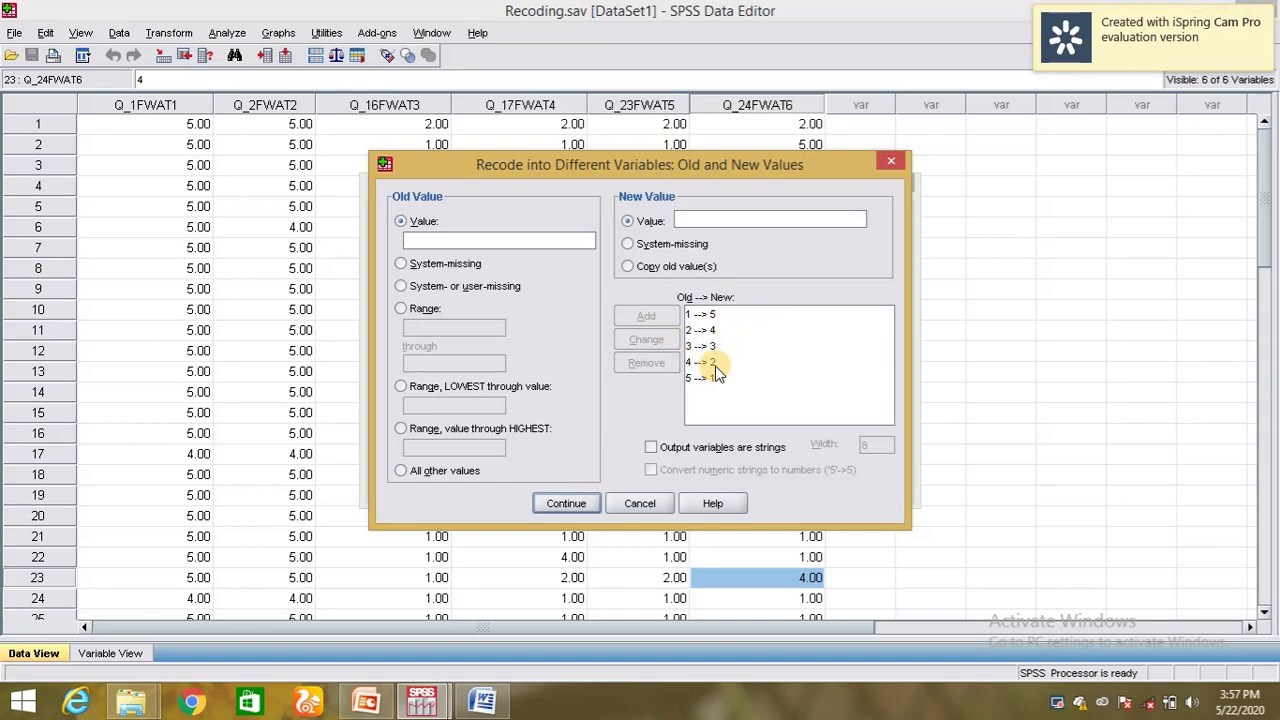
{"action": "left_click", "coordinate": [590, 509]}
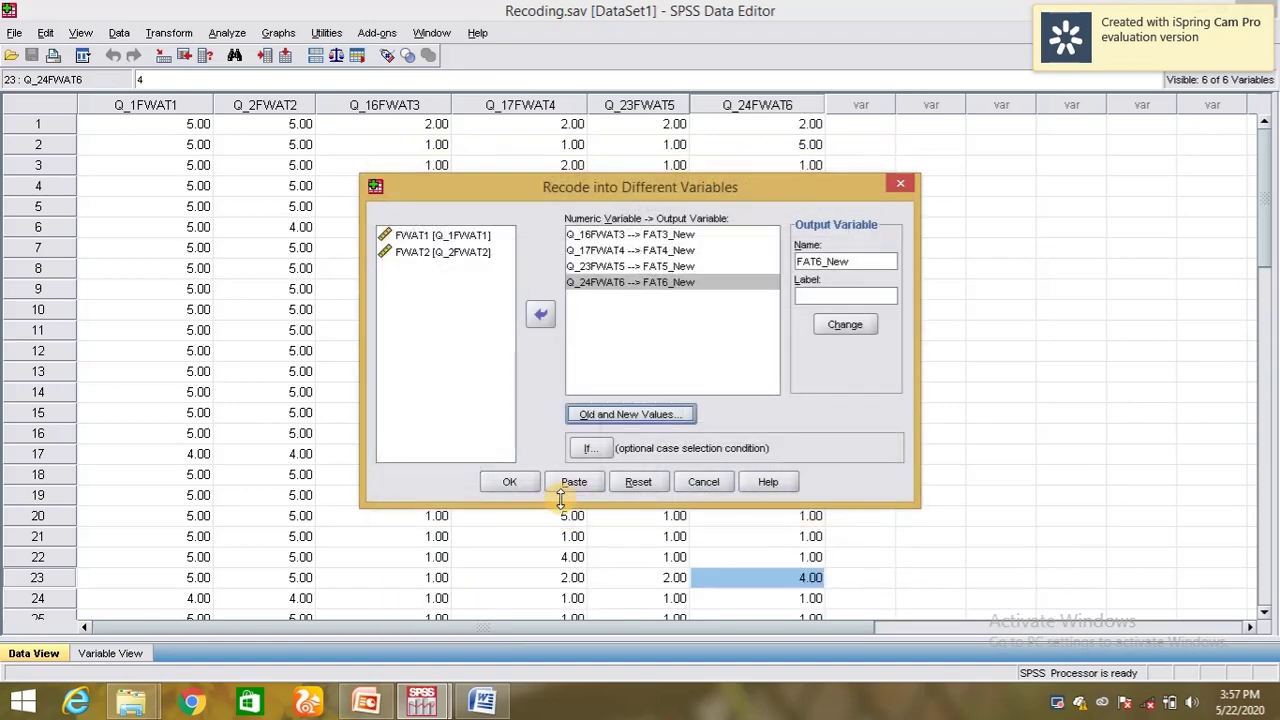
Step: Run the recode into the new FAT variables and select the Q_16FWAT3 and FAT3_New columns in turn to compare them
{"action": "left_click", "coordinate": [512, 482]}
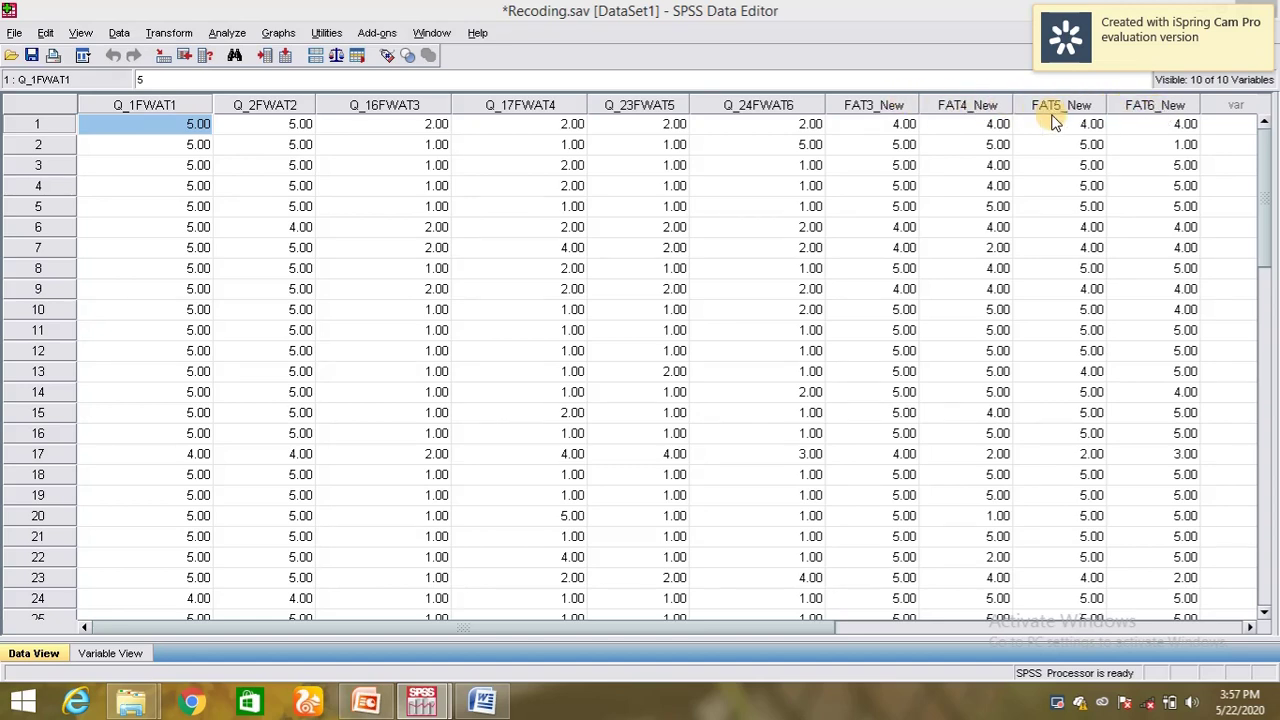
{"action": "left_click", "coordinate": [389, 106]}
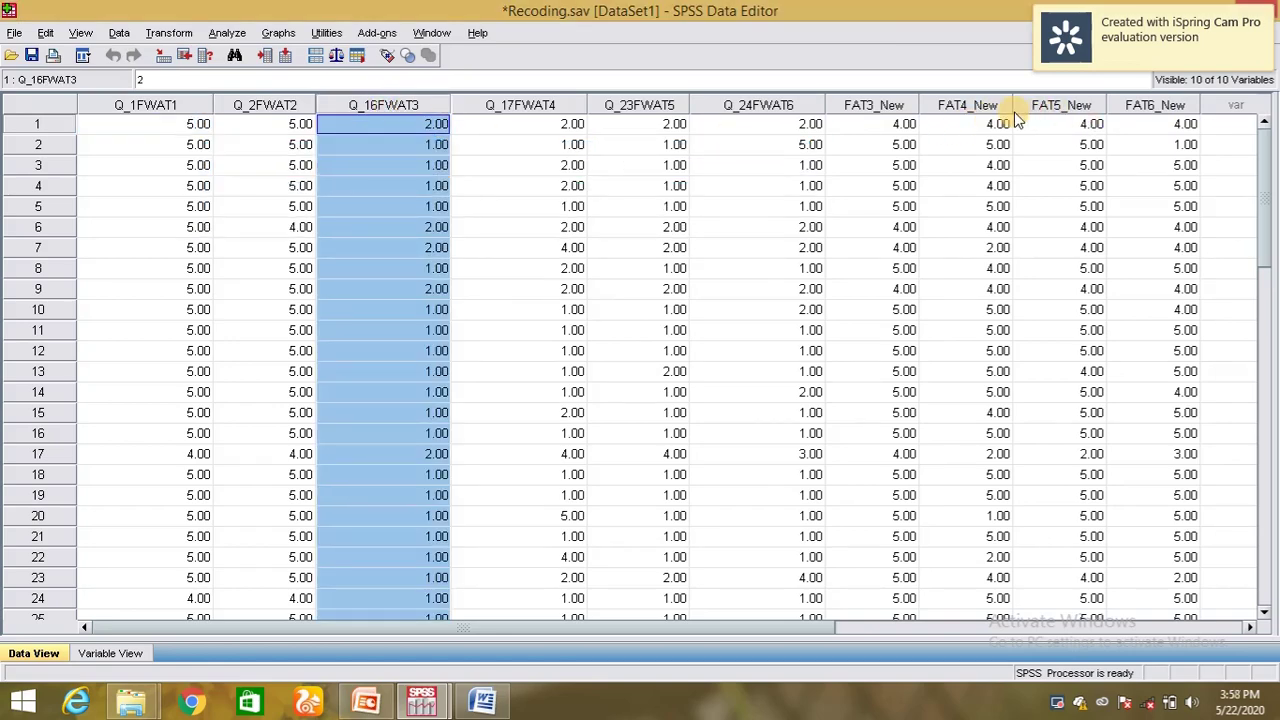
{"action": "left_click", "coordinate": [897, 112]}
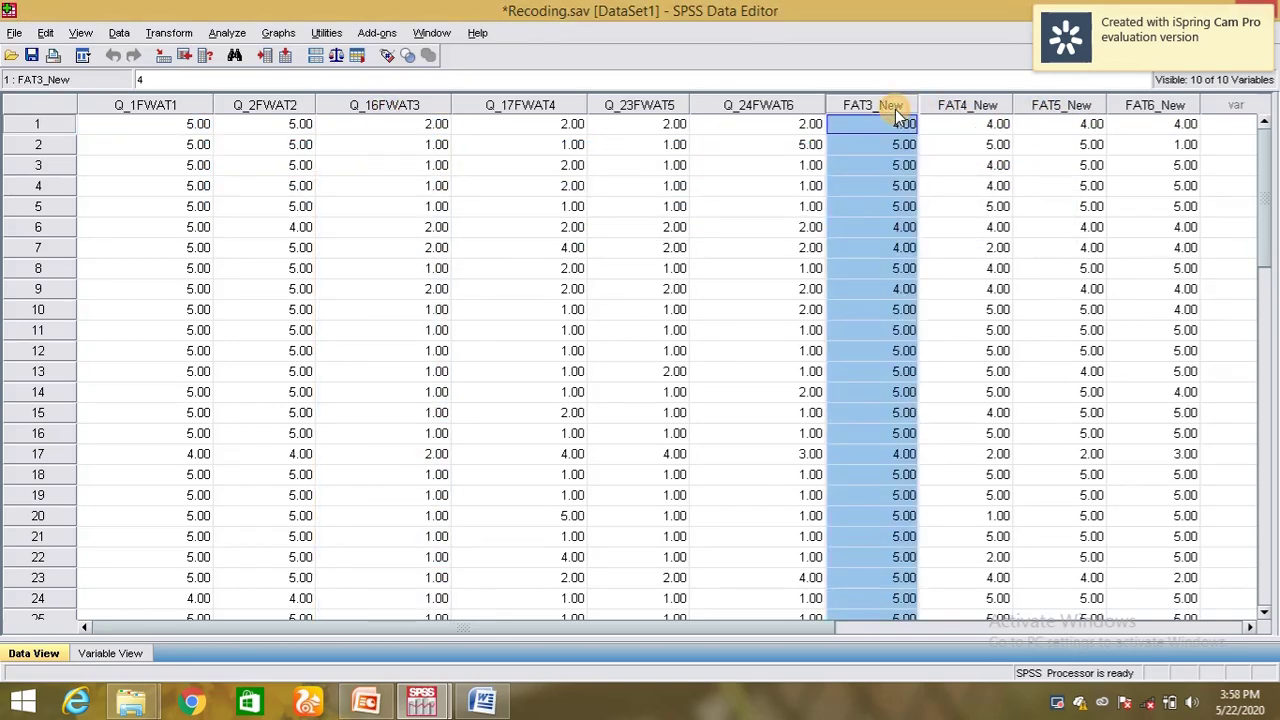
Step: Compare the Q_17FWAT4 column with FAT4_New, and the first two rows of Q_16FWAT3 with FAT3_New
{"action": "left_click", "coordinate": [528, 113]}
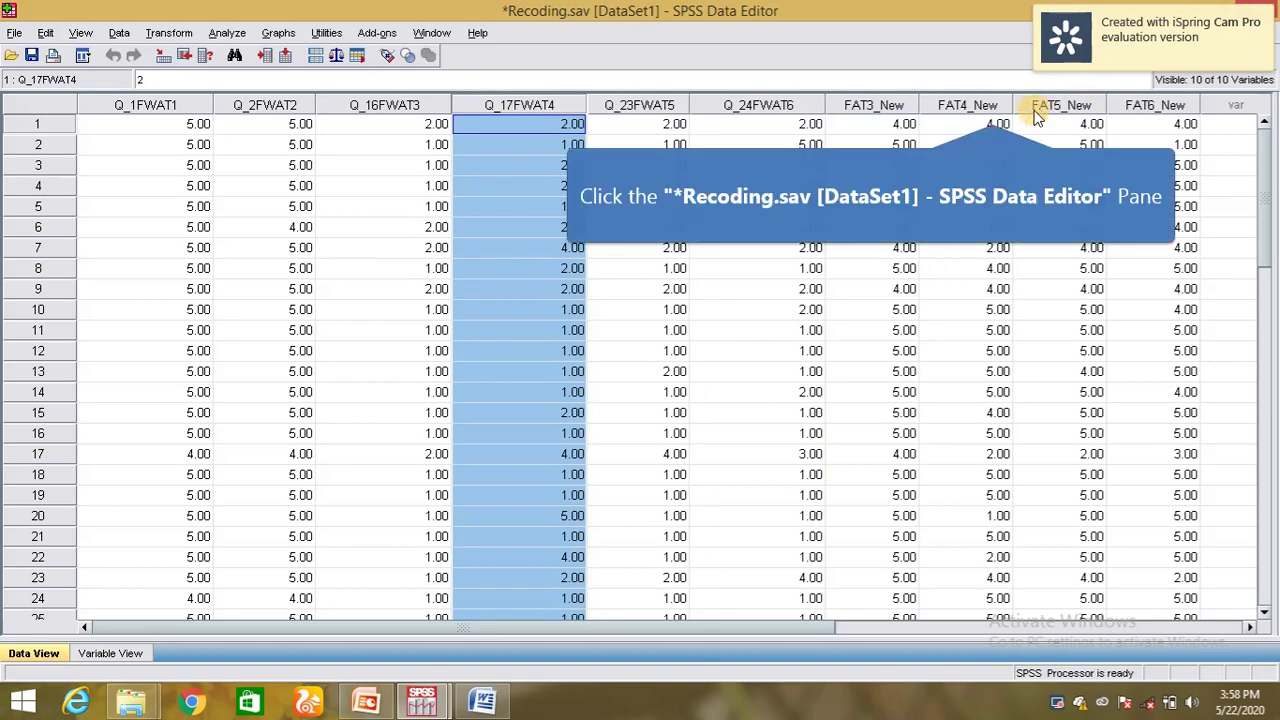
{"action": "left_click", "coordinate": [993, 110]}
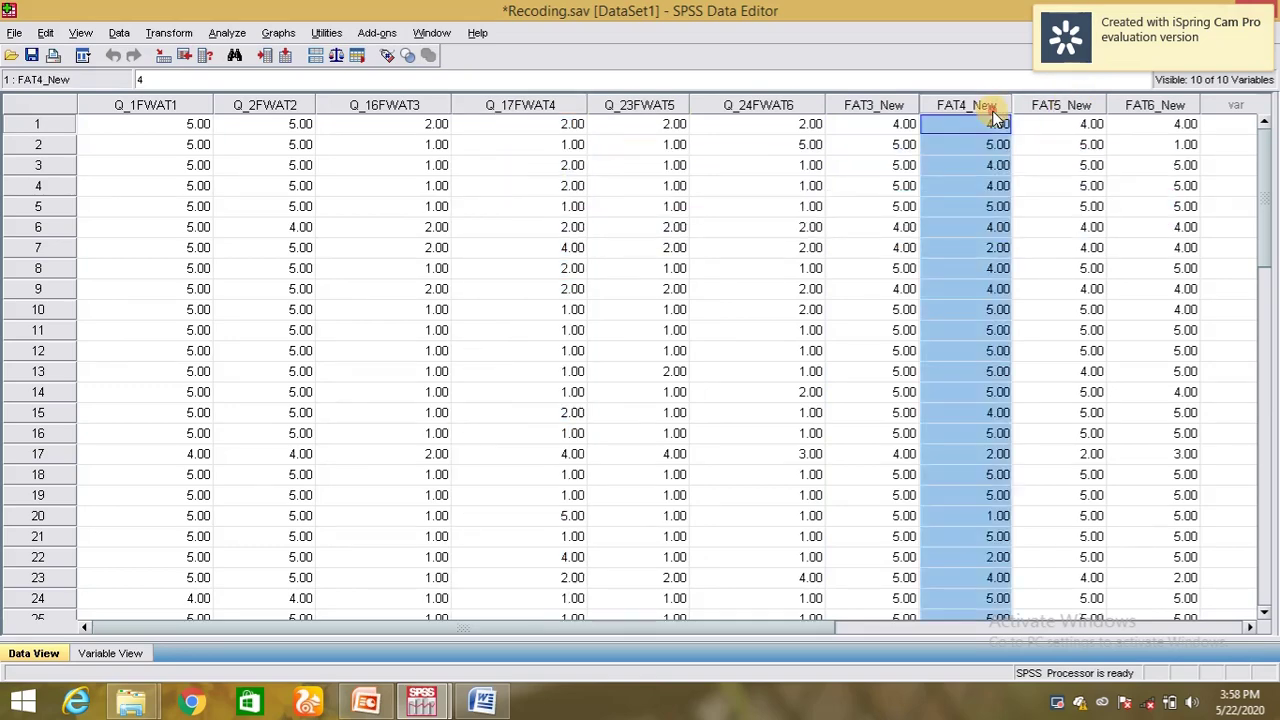
{"action": "left_click", "coordinate": [448, 136]}
{"action": "left_click", "coordinate": [446, 131]}
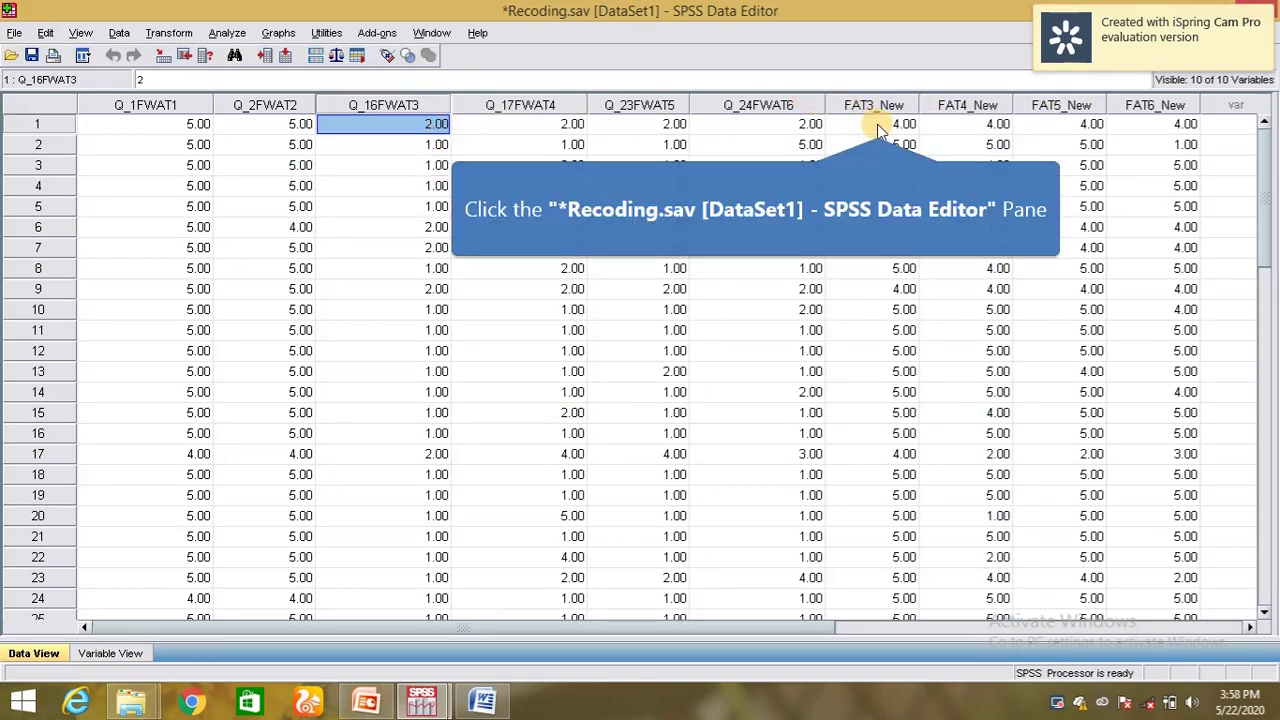
{"action": "left_click", "coordinate": [877, 124]}
{"action": "left_click", "coordinate": [437, 144]}
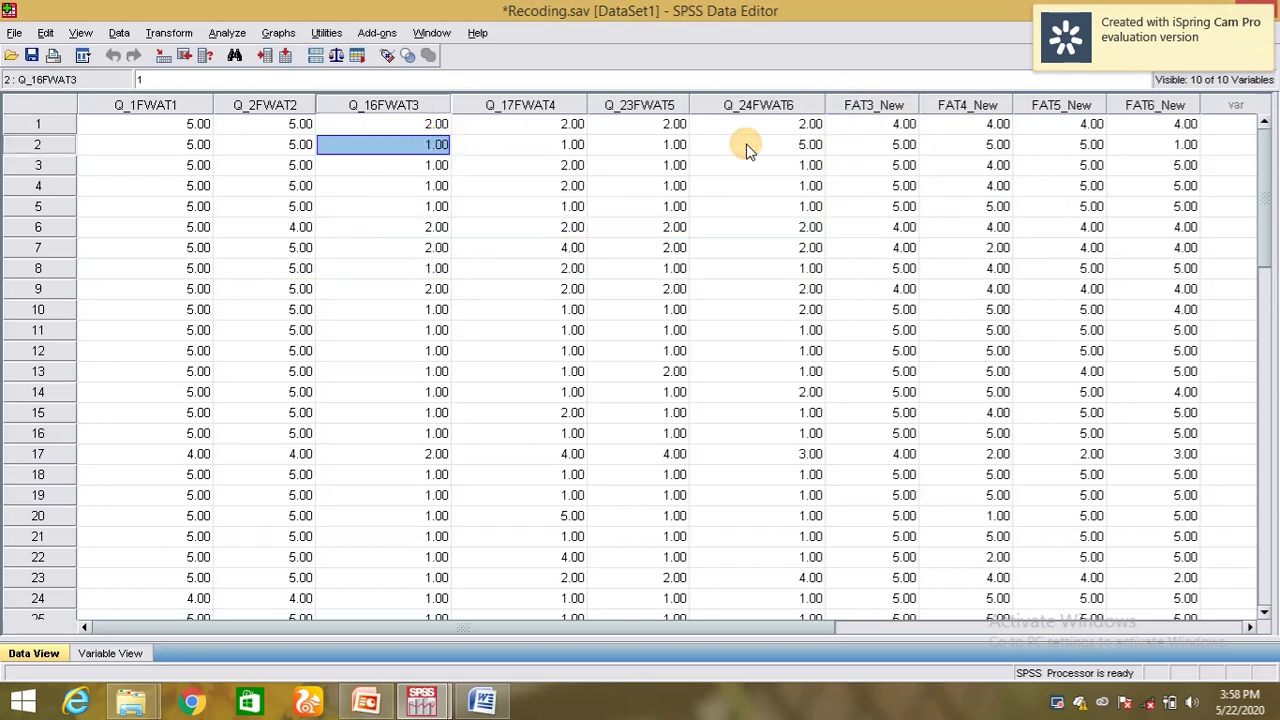
{"action": "left_click", "coordinate": [872, 144]}
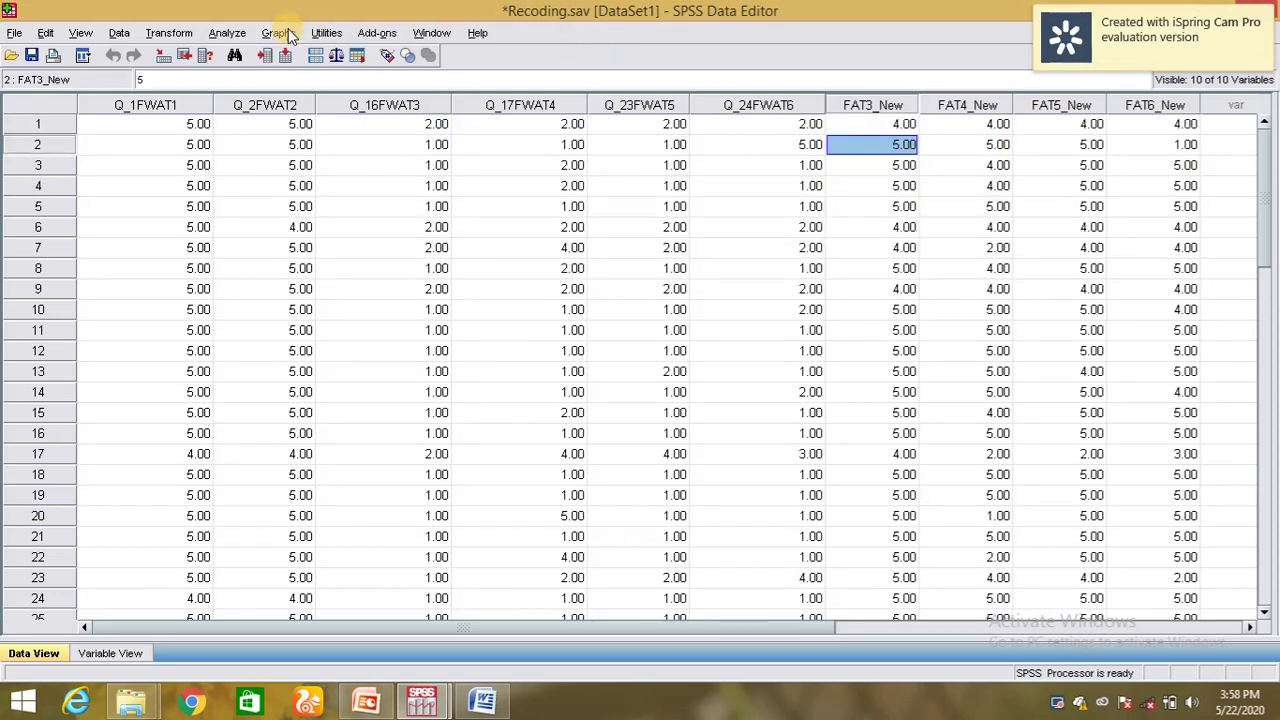
Step: Start a Recode into Same Variables and add FWAT3, FWAT4, FWAT5 and FWAT6 as the variables to recode
{"action": "left_click", "coordinate": [163, 34]}
{"action": "left_click", "coordinate": [194, 33]}
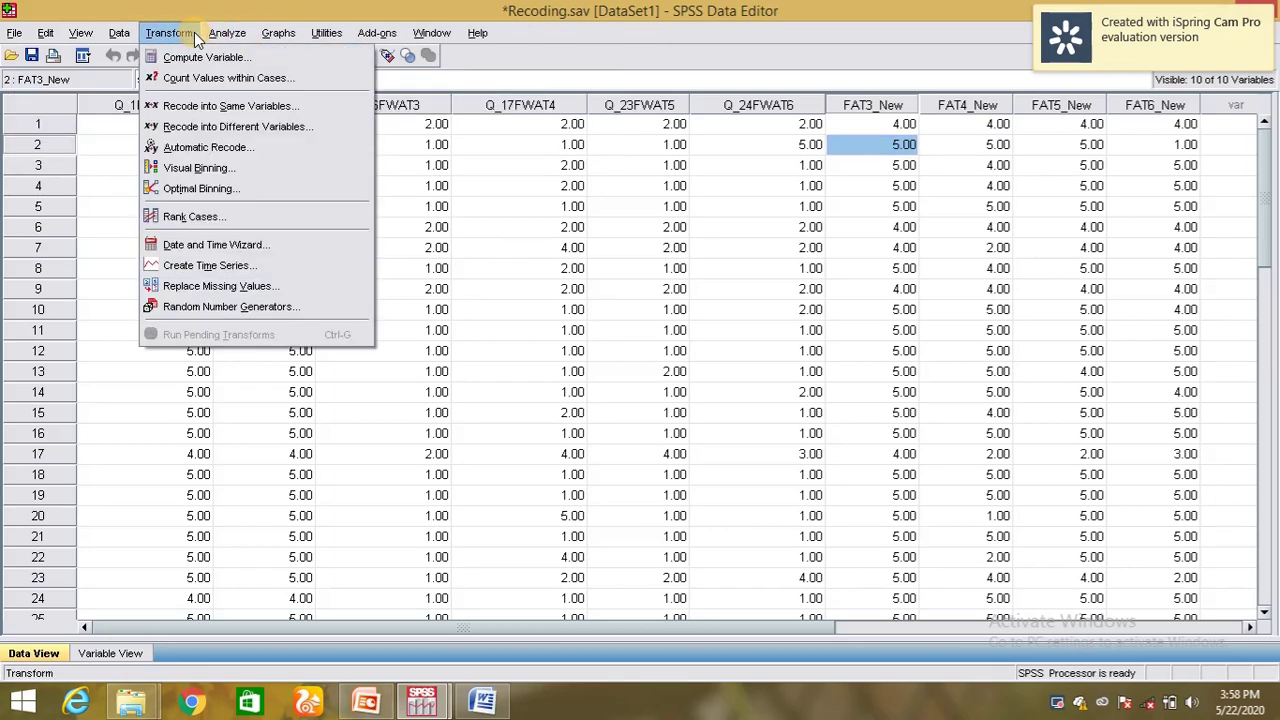
{"action": "left_click", "coordinate": [193, 108]}
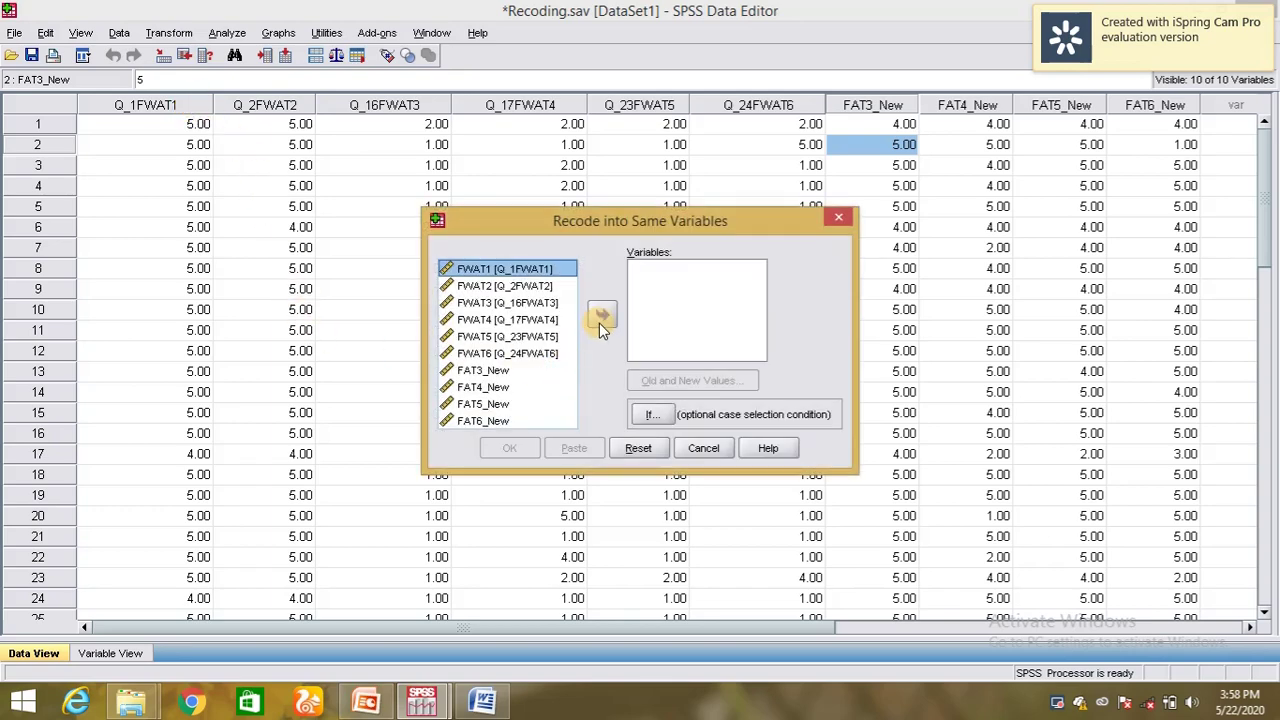
{"action": "left_click", "coordinate": [520, 355]}
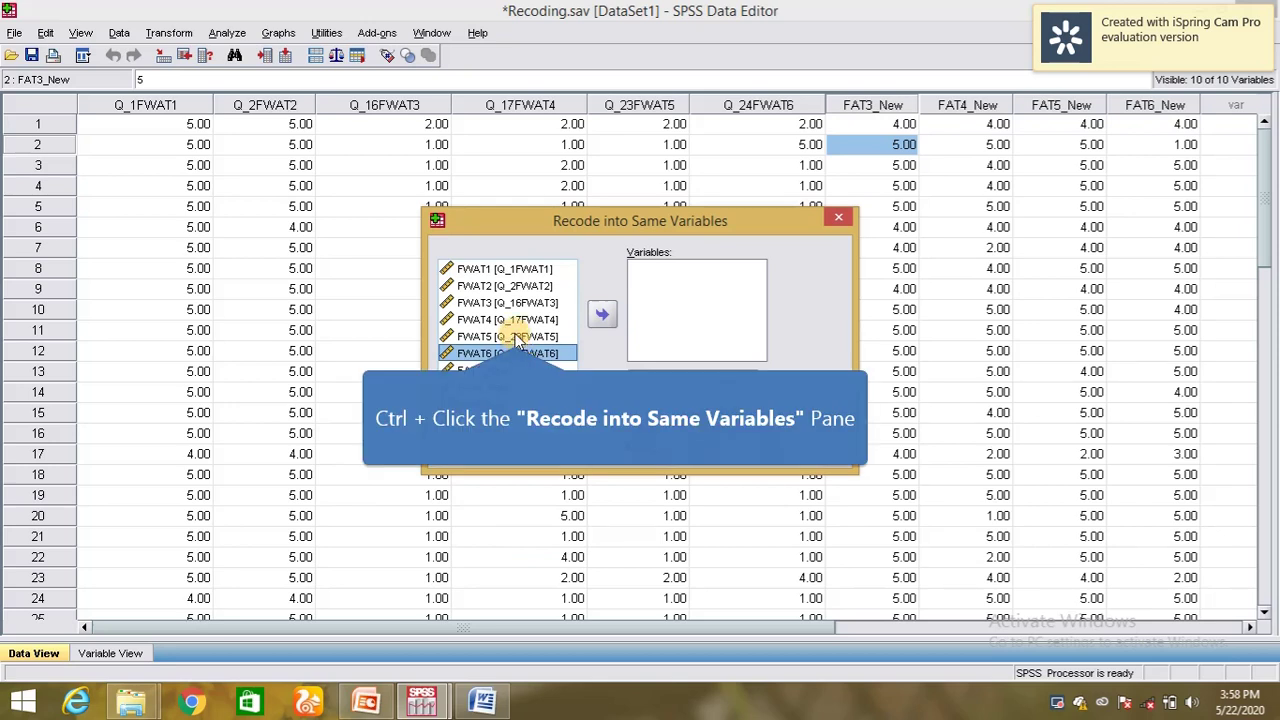
{"action": "left_click", "coordinate": [512, 337], "text": "ctrl"}
{"action": "left_click", "coordinate": [510, 320], "text": "ctrl"}
{"action": "left_click", "coordinate": [505, 303], "text": "ctrl"}
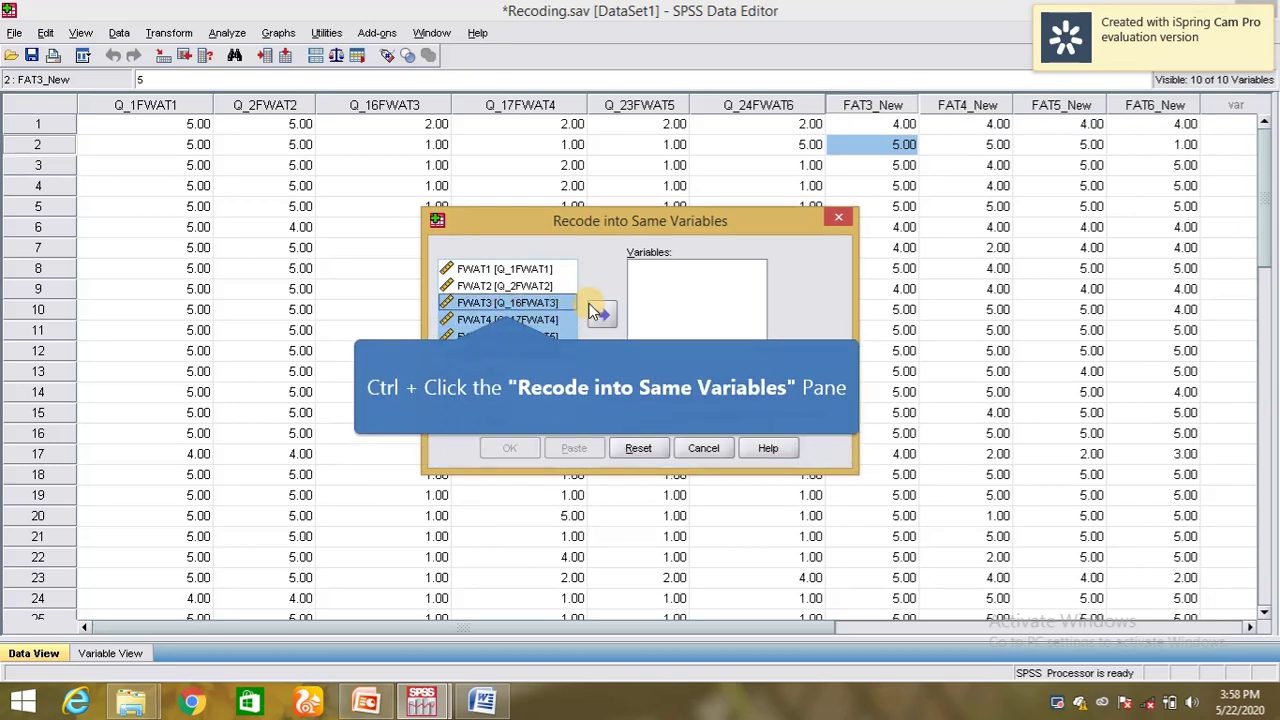
{"action": "left_click", "coordinate": [599, 314]}
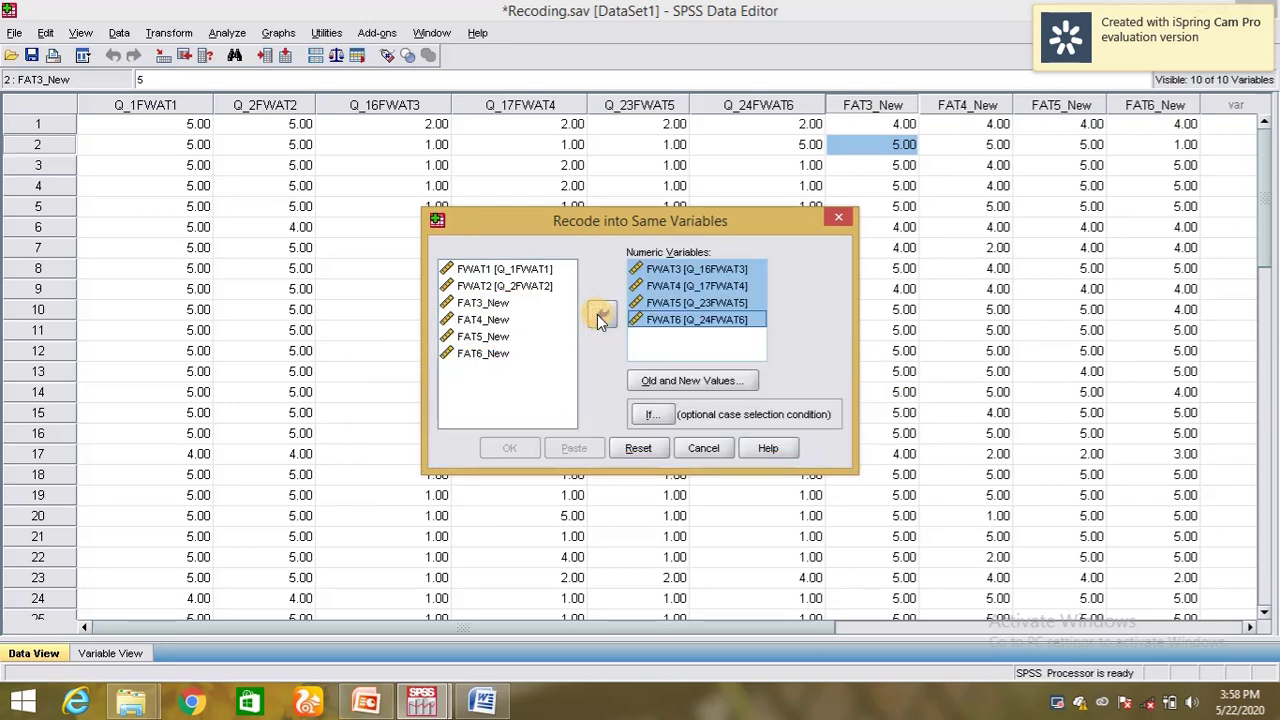
Step: Define recode rules that turn old value 1 into new value 5 and old value 2 into new value 4
{"action": "left_click", "coordinate": [703, 380]}
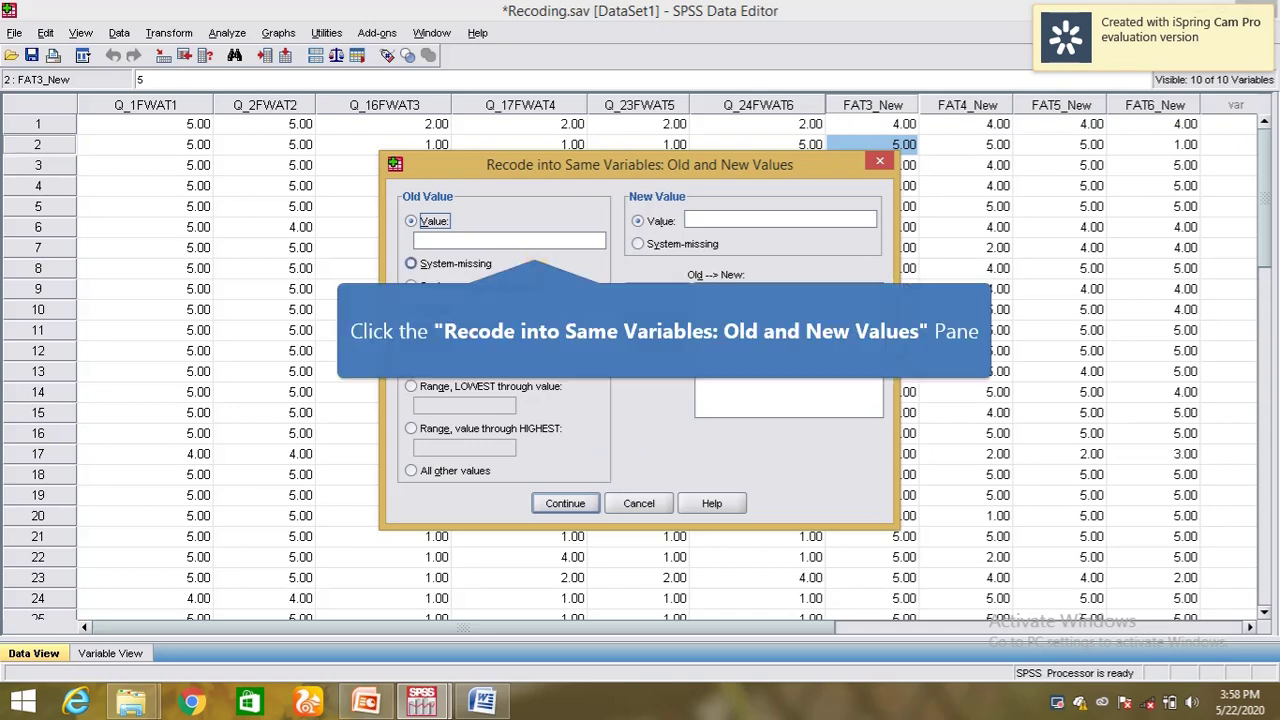
{"action": "left_click", "coordinate": [535, 246]}
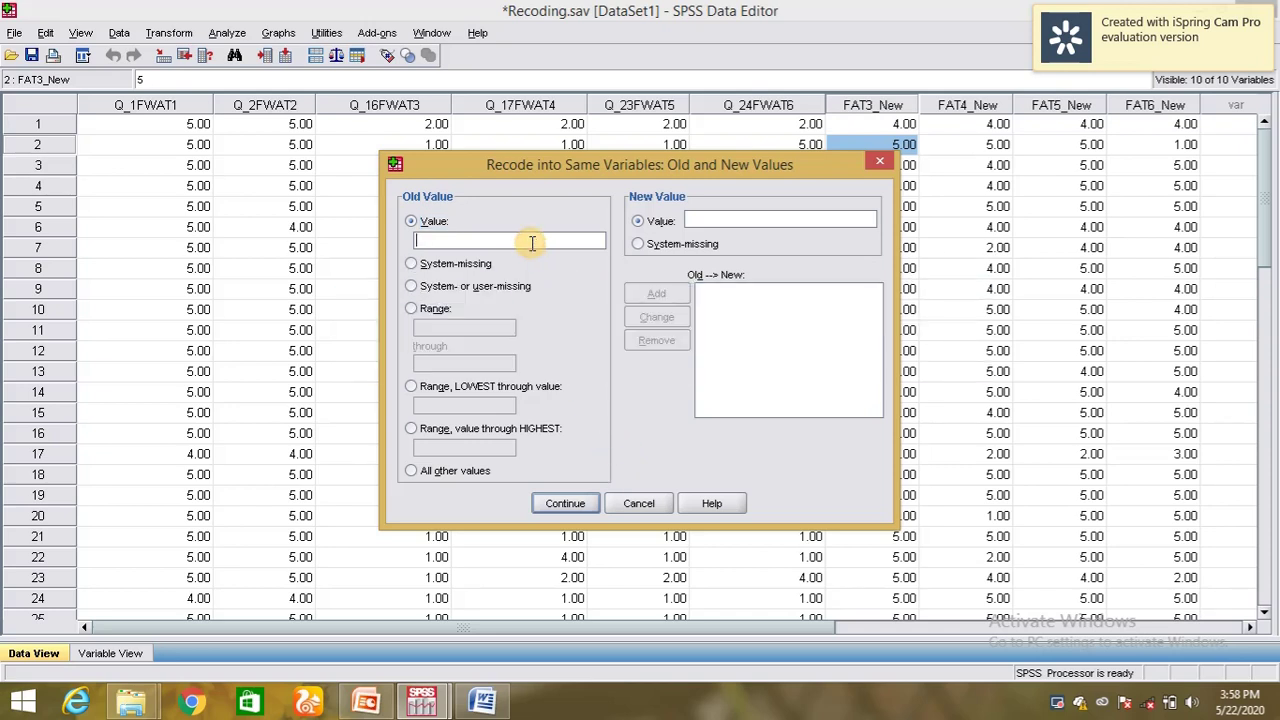
{"action": "type", "text": "1"}
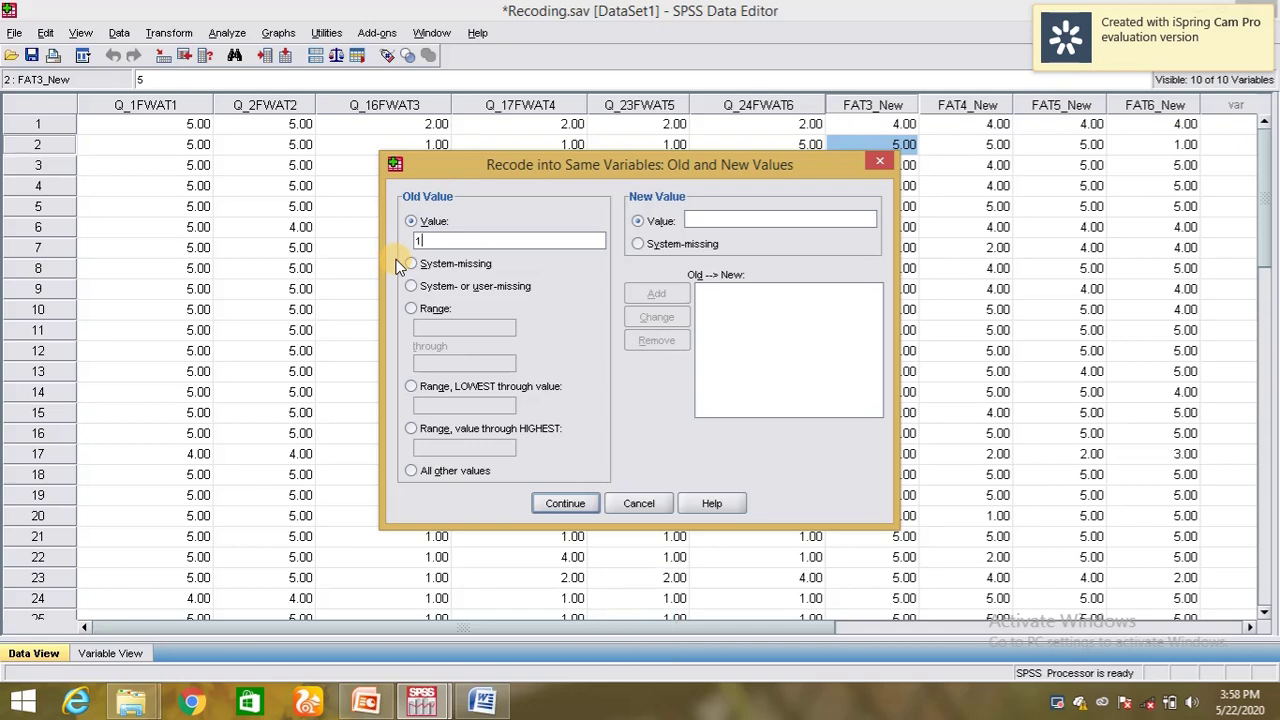
{"action": "left_click", "coordinate": [720, 222]}
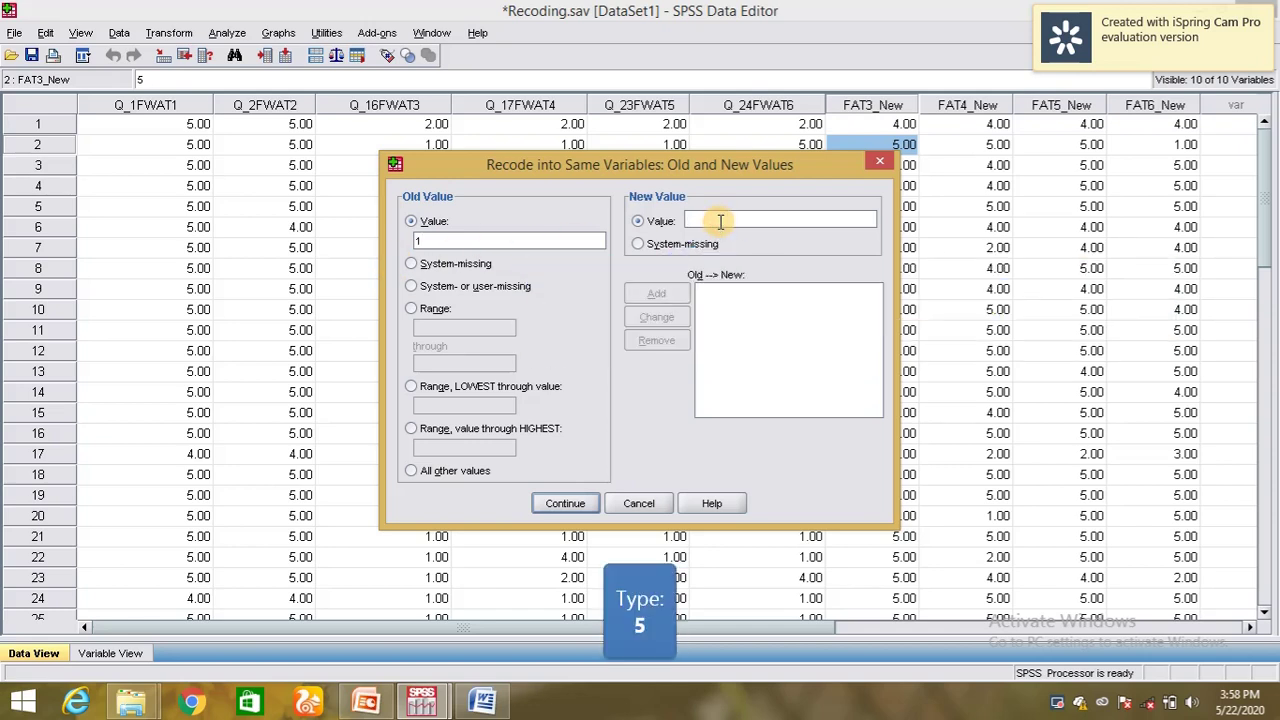
{"action": "type", "text": "5"}
{"action": "left_click", "coordinate": [660, 293]}
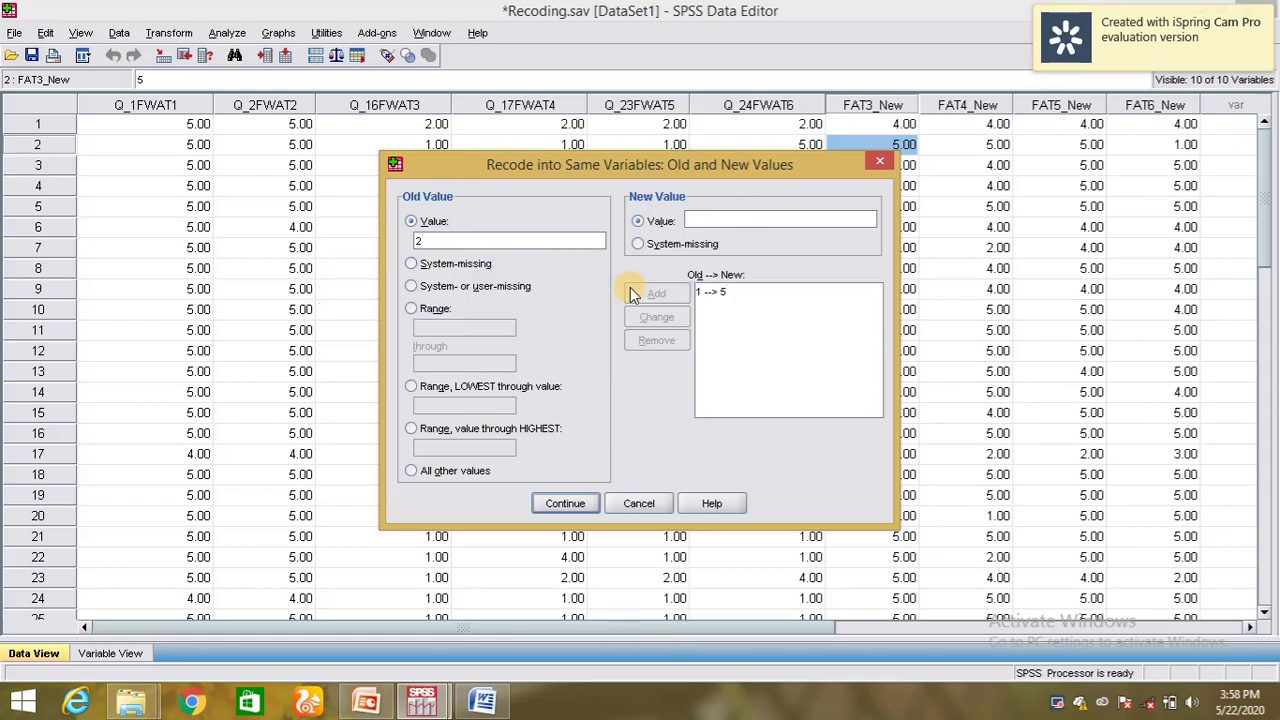
{"action": "left_click", "coordinate": [707, 220]}
{"action": "left_click", "coordinate": [707, 220]}
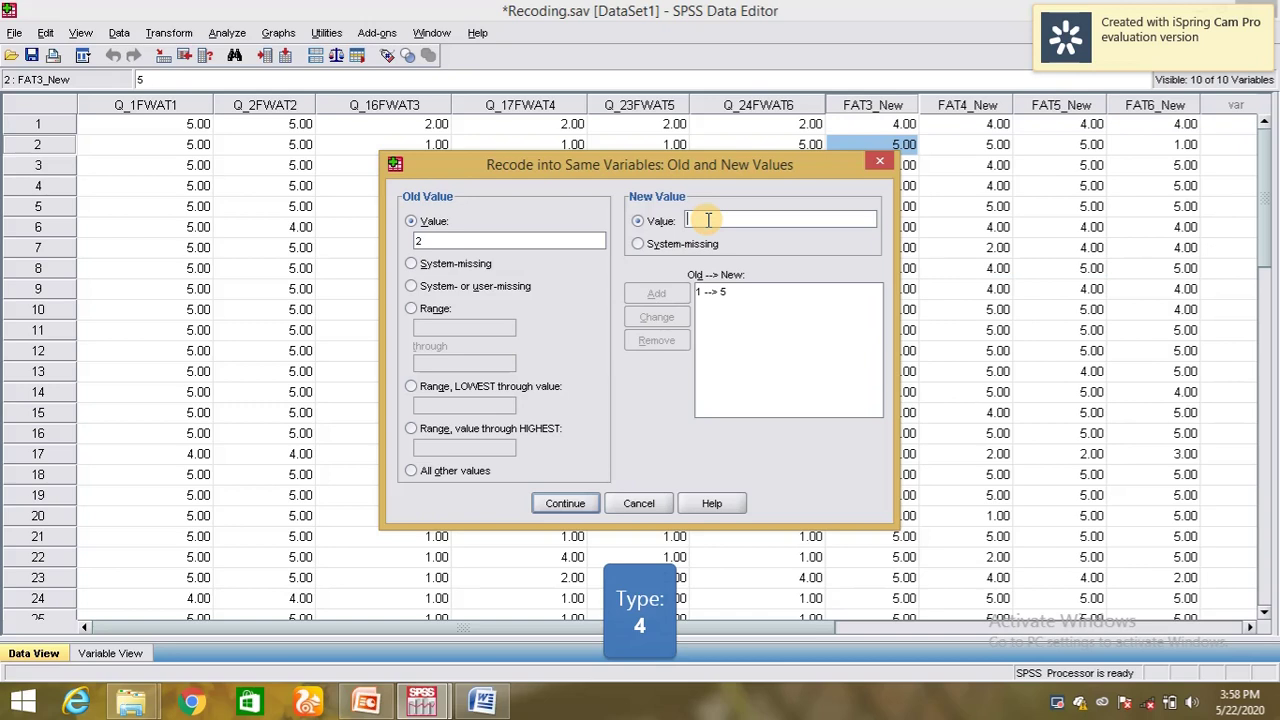
{"action": "type", "text": "4"}
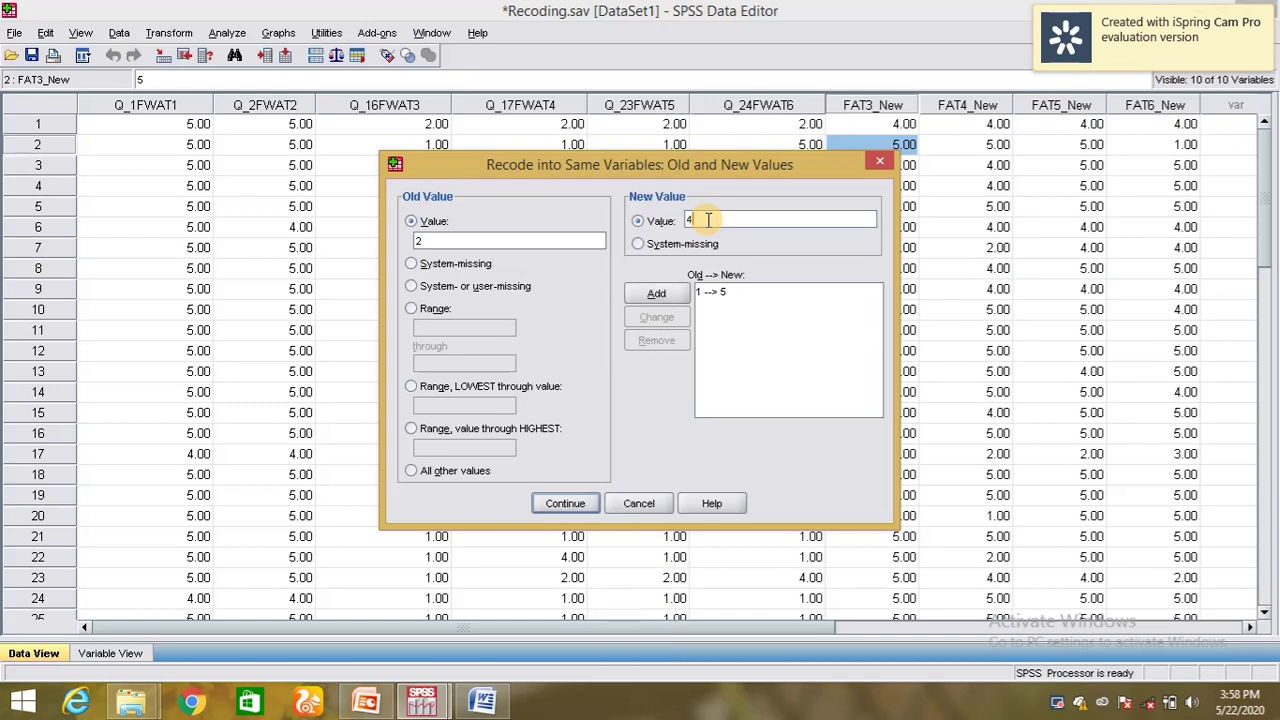
{"action": "left_click", "coordinate": [655, 294]}
Step: Add recode rules that keep old value 3 as 3 and turn old value 4 into new value 2
{"action": "left_click", "coordinate": [583, 242]}
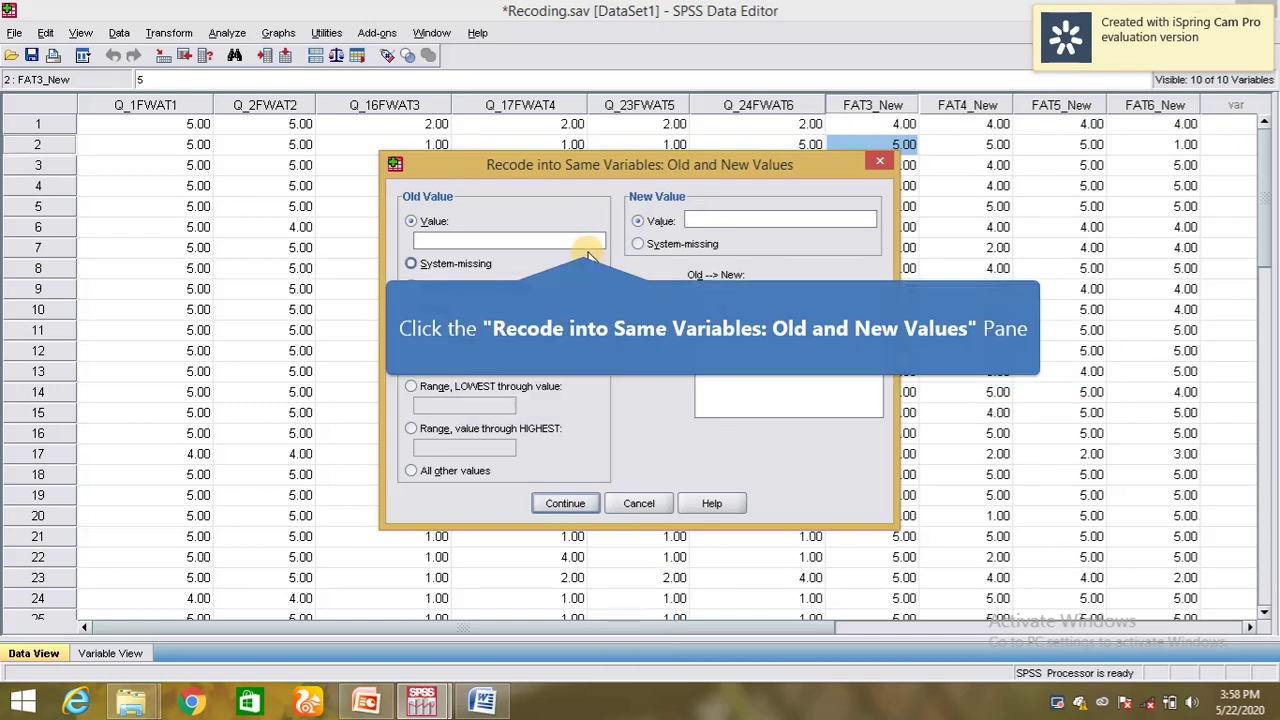
{"action": "type", "text": "3"}
{"action": "left_click", "coordinate": [744, 224]}
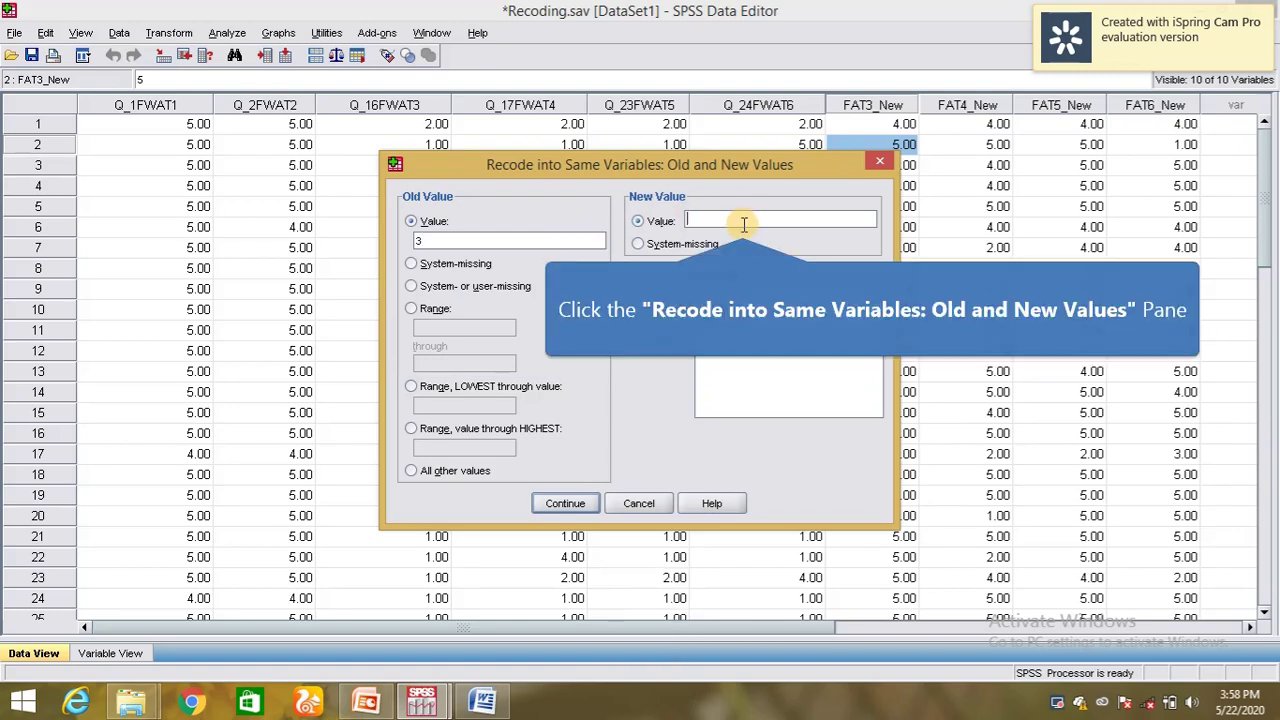
{"action": "left_click", "coordinate": [656, 293]}
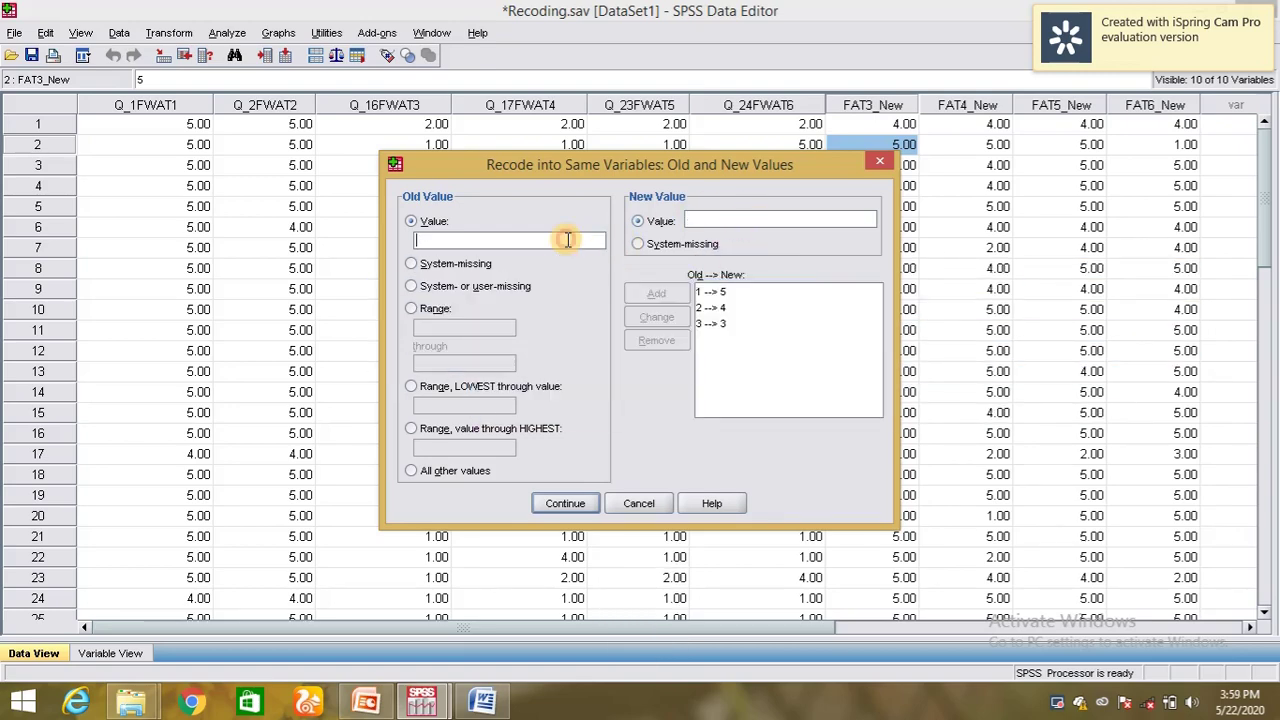
{"action": "type", "text": "4"}
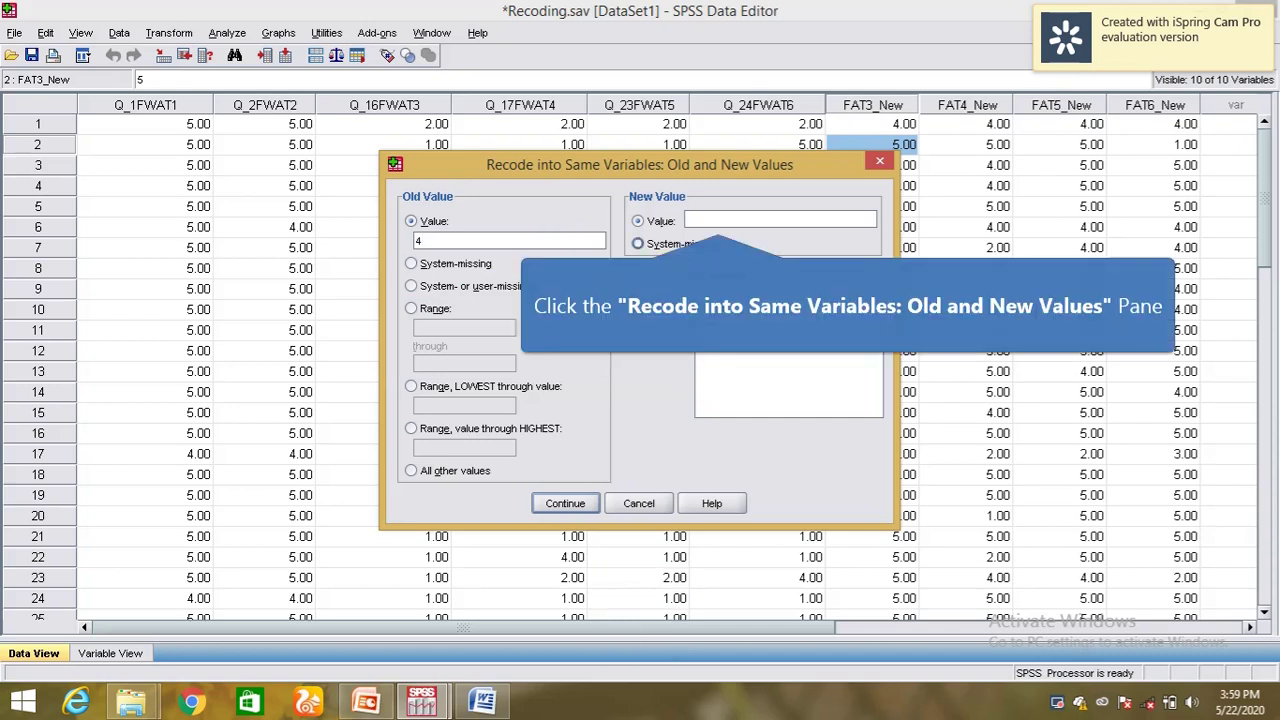
{"action": "left_click", "coordinate": [719, 221]}
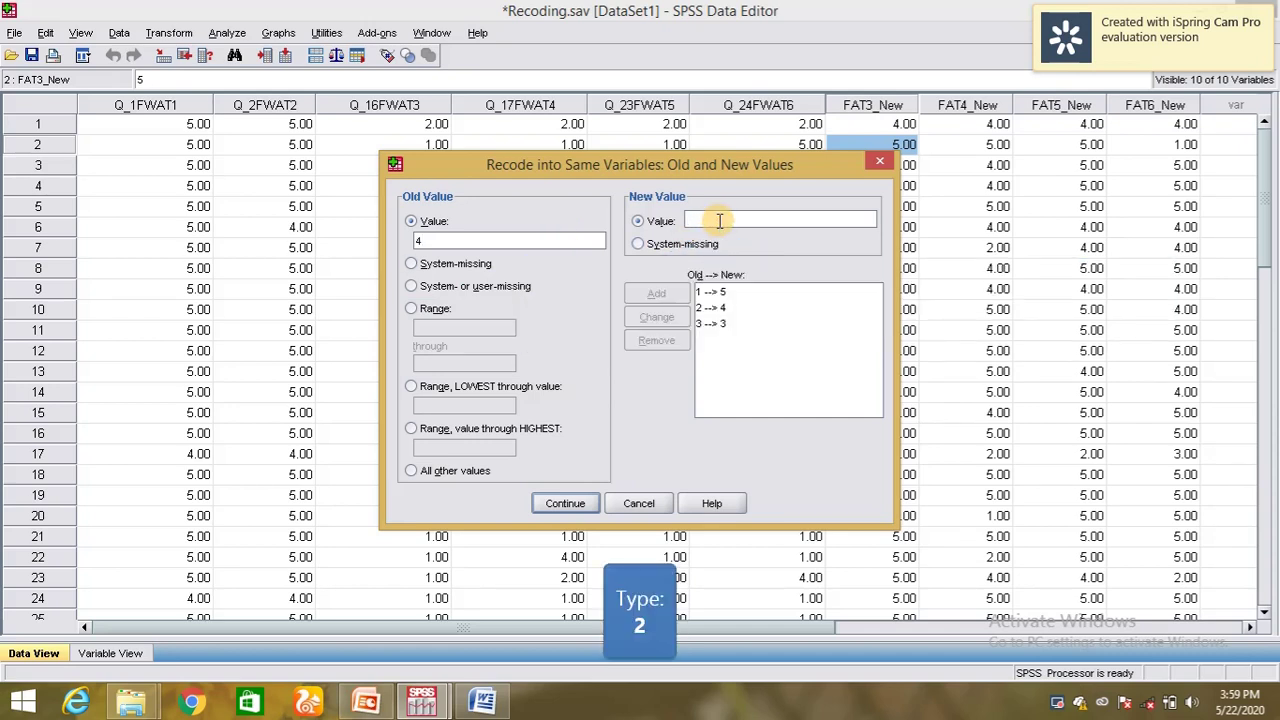
{"action": "type", "text": "2"}
{"action": "left_click", "coordinate": [656, 293]}
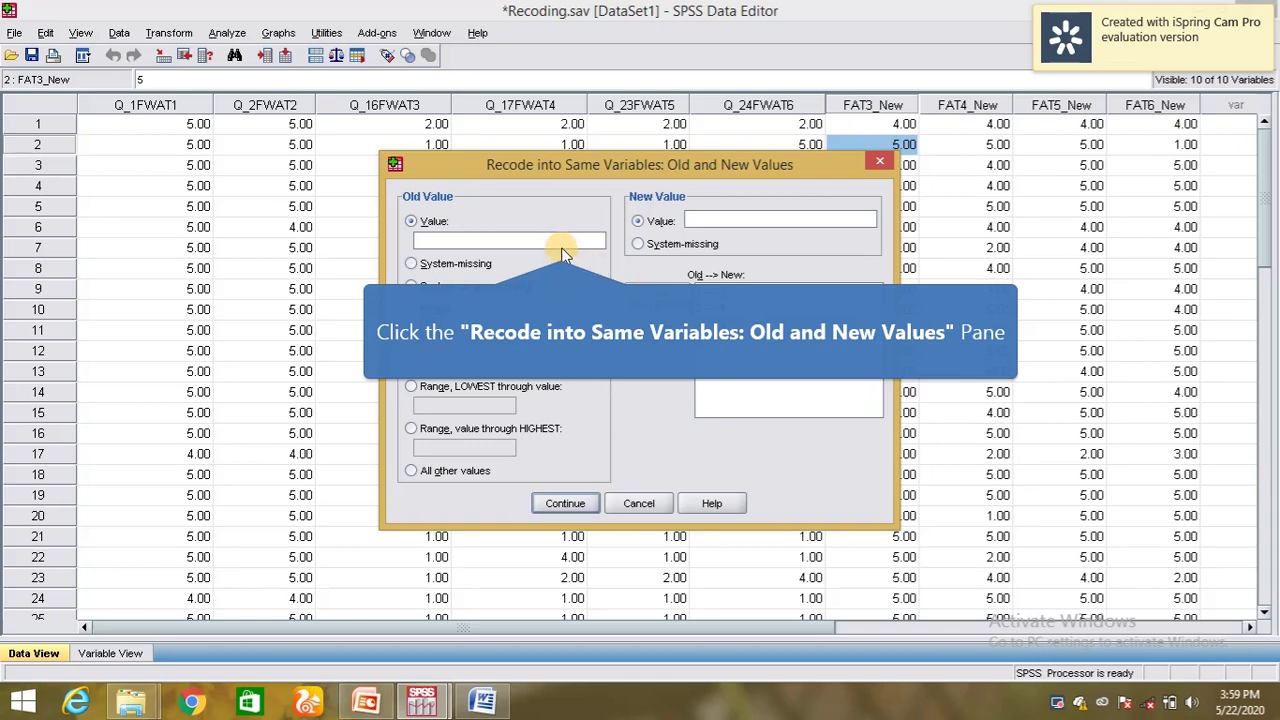
Step: Add a rule that turns old value 5 into new value 1 and run the recode on the four original variables
{"action": "left_click", "coordinate": [561, 247]}
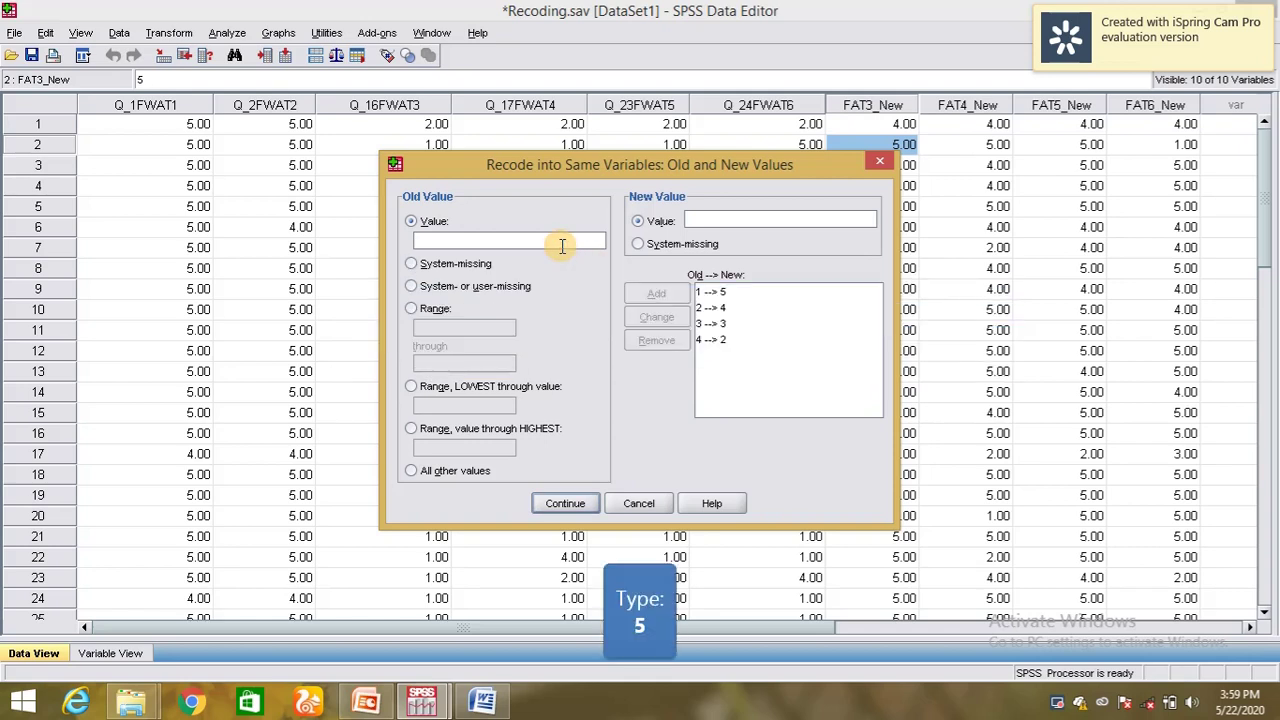
{"action": "type", "text": "5"}
{"action": "left_click", "coordinate": [690, 220]}
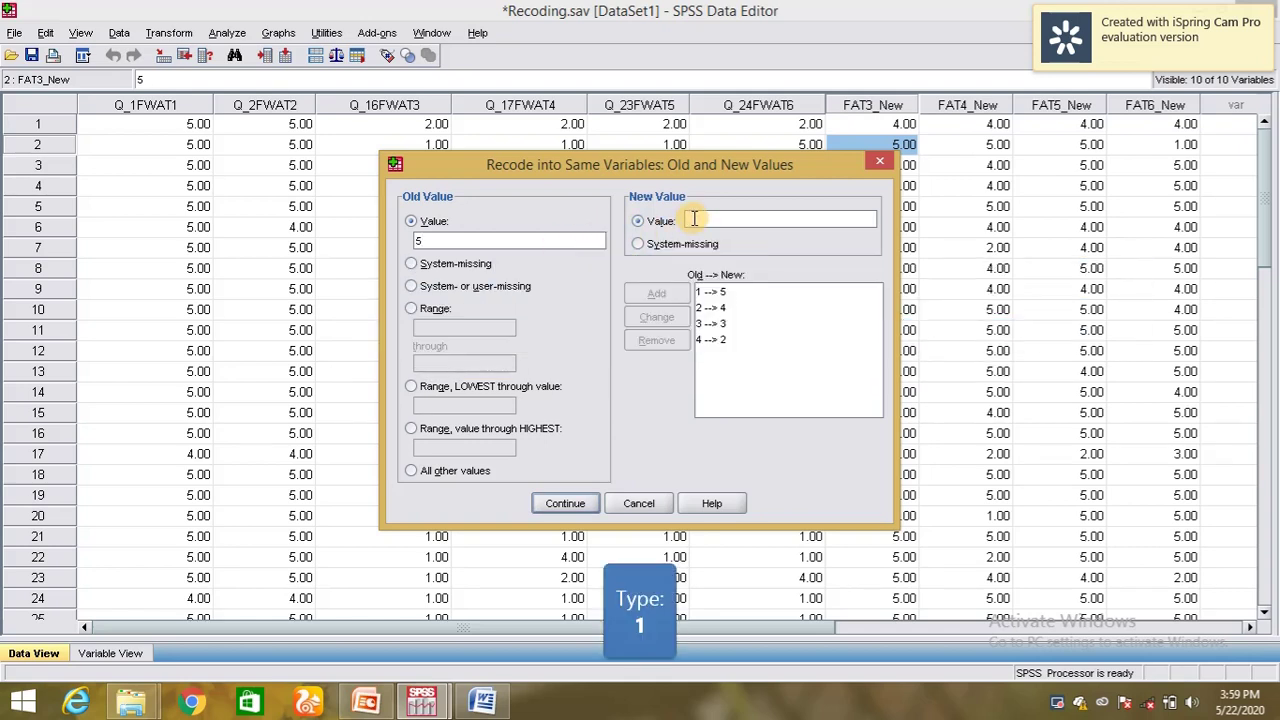
{"action": "type", "text": "1"}
{"action": "left_click", "coordinate": [662, 292]}
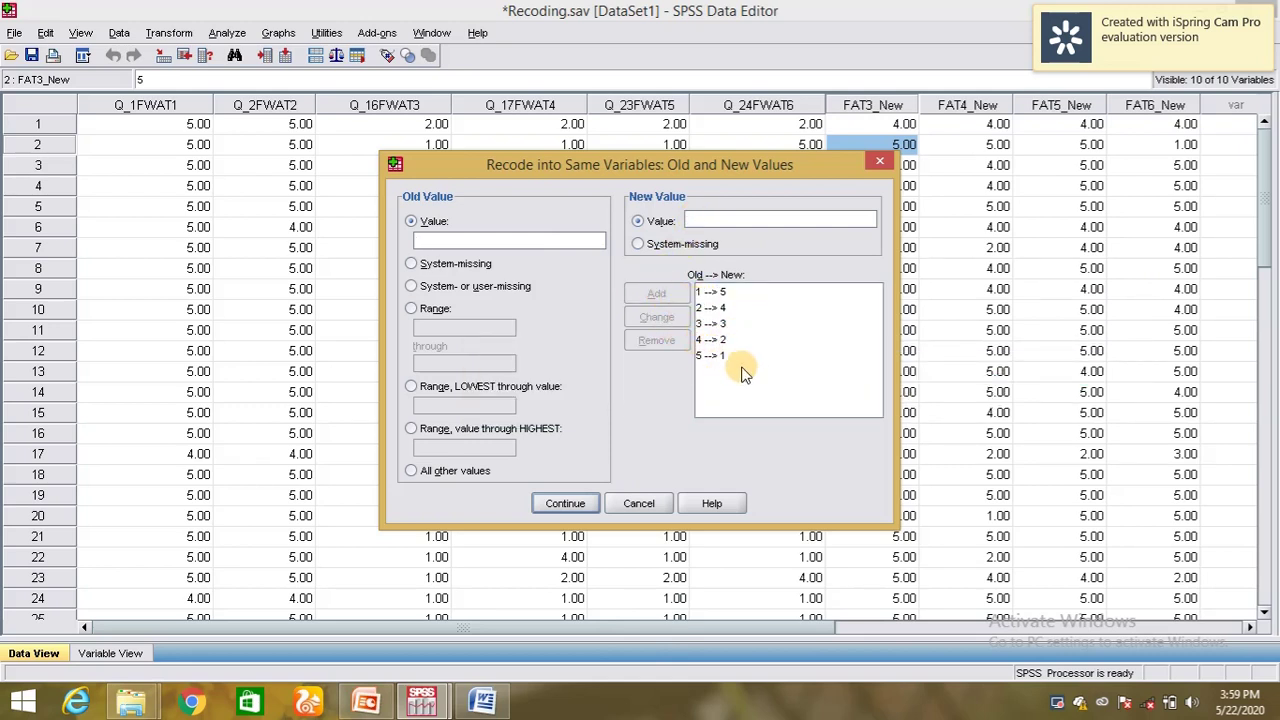
{"action": "left_click", "coordinate": [568, 505]}
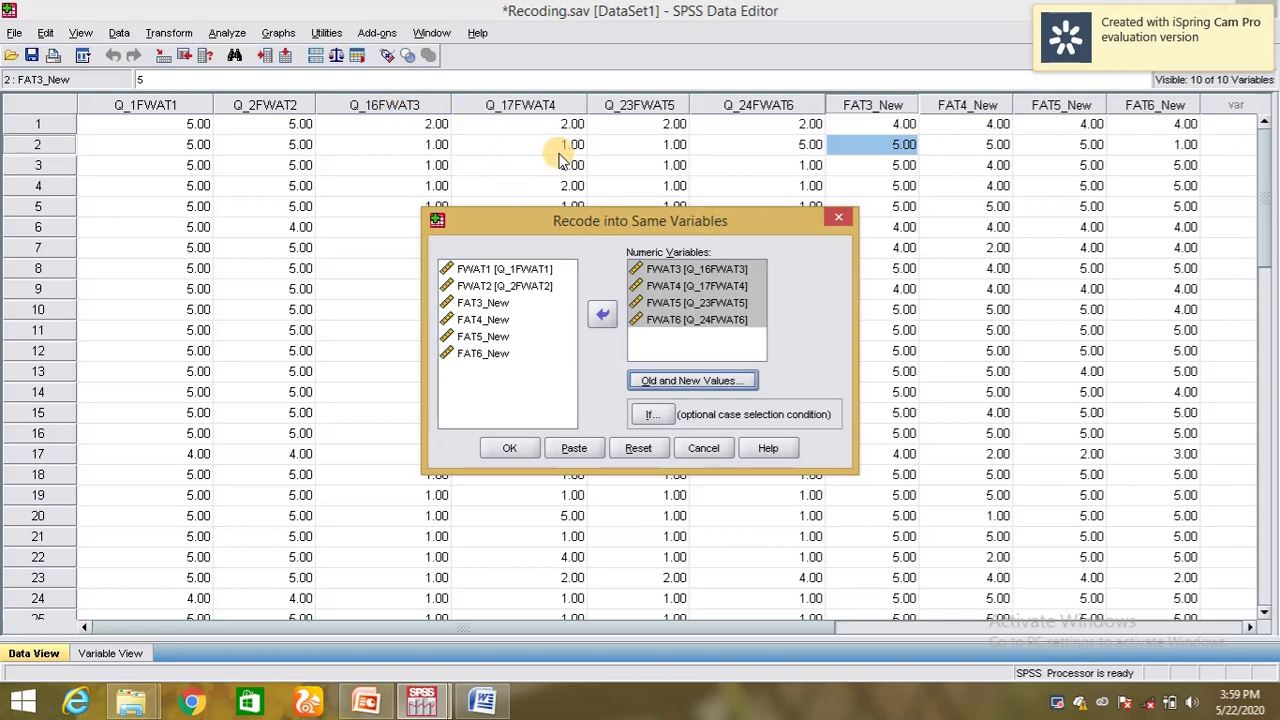
{"action": "left_click", "coordinate": [527, 450]}
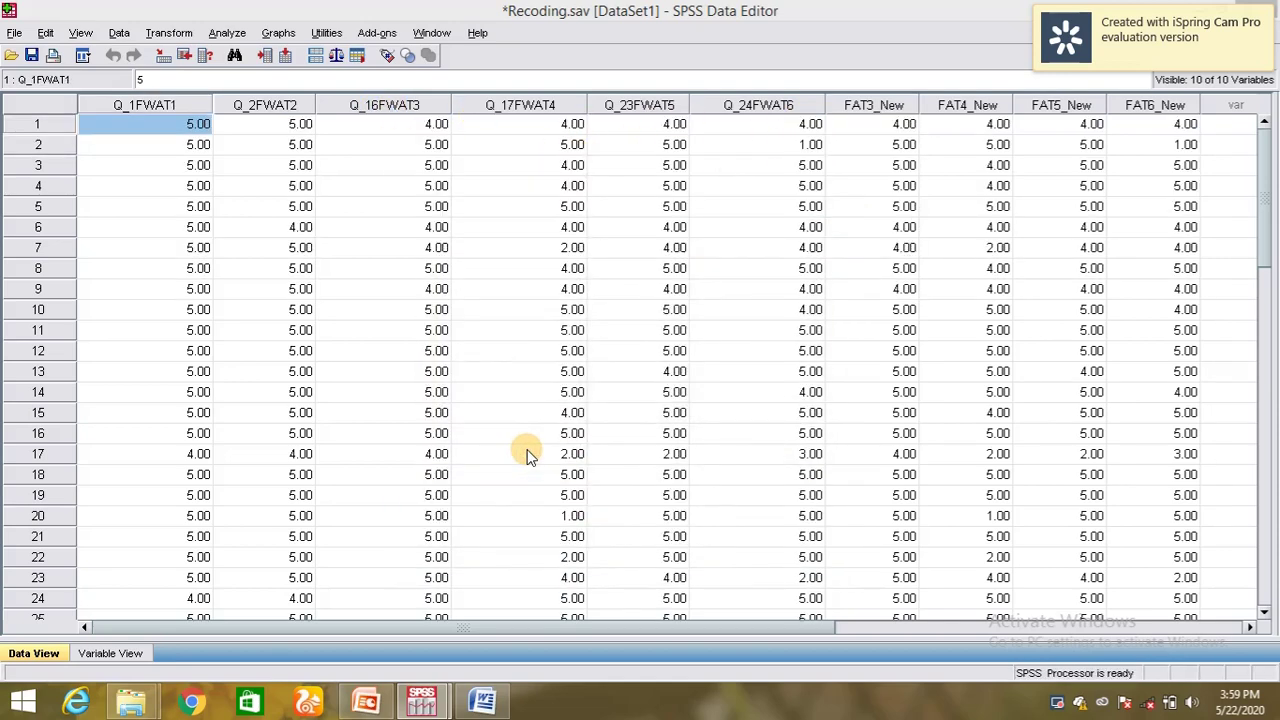
Step: Compare the recoded Q_16FWAT3 and Q_17FWAT4 values with those in FAT3_New and FAT4_New by highlighting their upper rows
{"action": "left_click", "coordinate": [419, 121]}
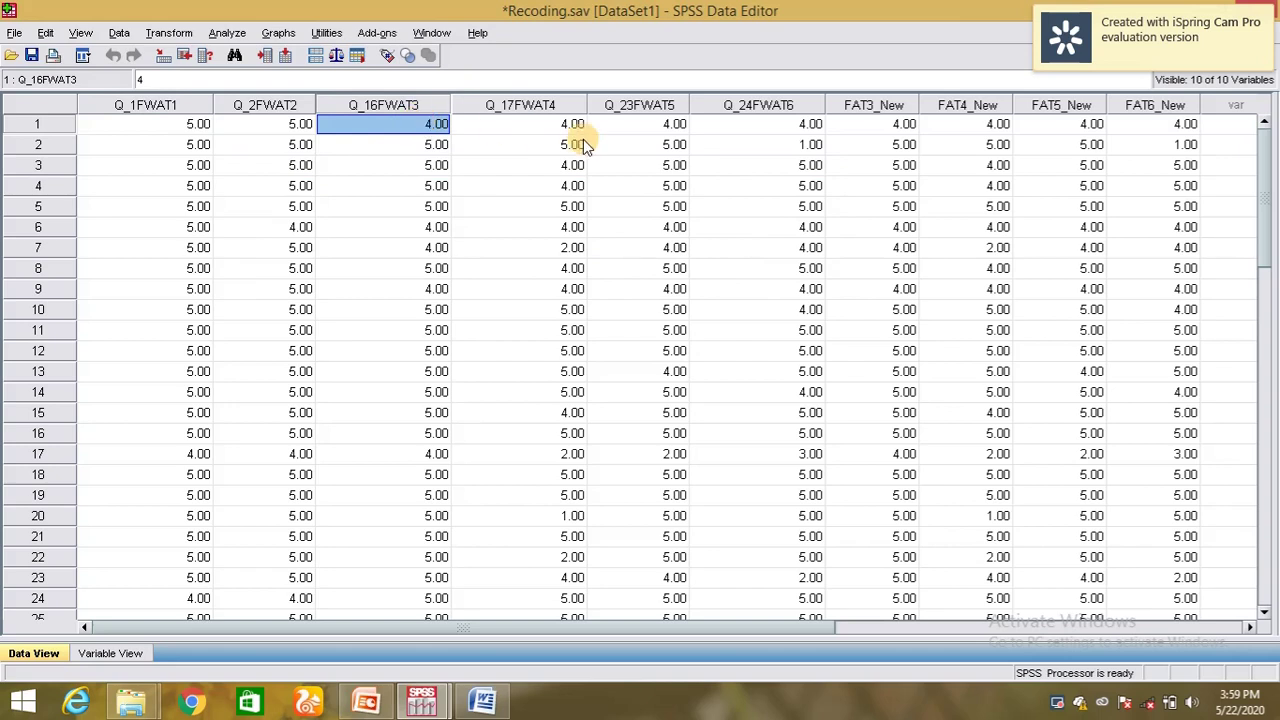
{"action": "left_click_drag", "start_coordinate": [880, 124], "coordinate": [888, 270]}
{"action": "left_click_drag", "start_coordinate": [417, 126], "coordinate": [408, 486]}
{"action": "left_click_drag", "start_coordinate": [880, 124], "coordinate": [881, 370]}
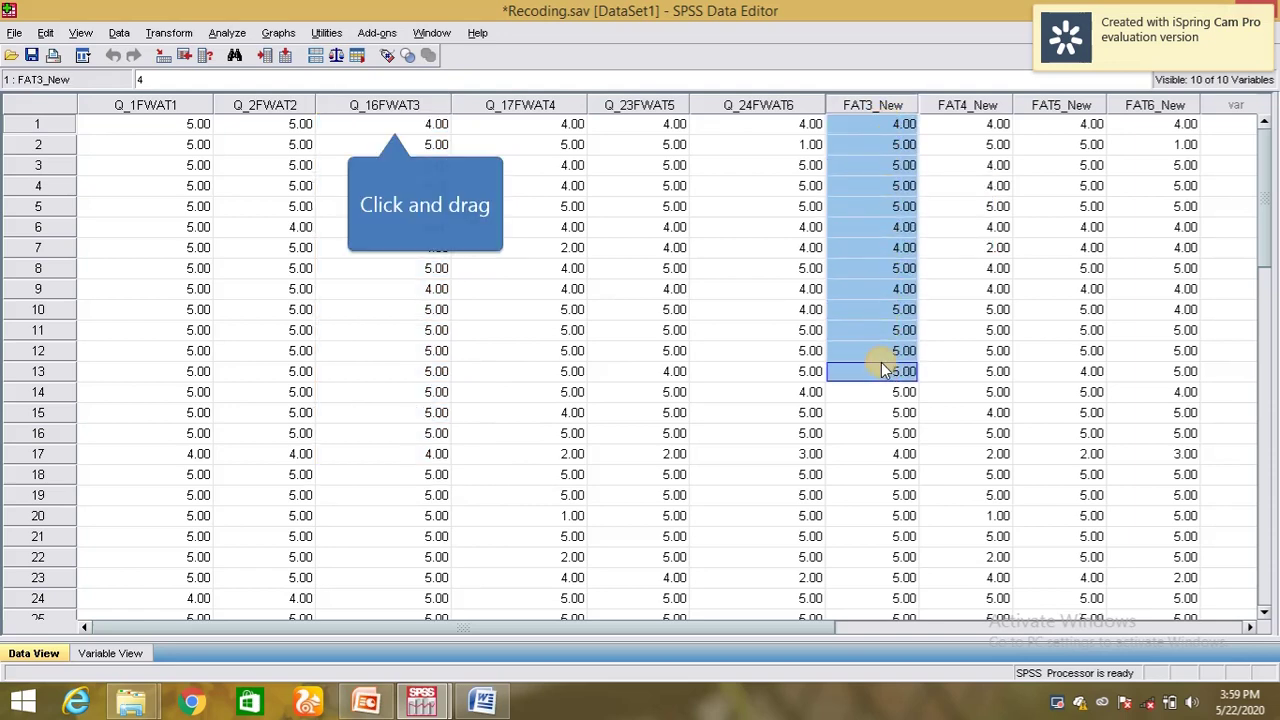
{"action": "left_click_drag", "start_coordinate": [391, 122], "coordinate": [410, 305]}
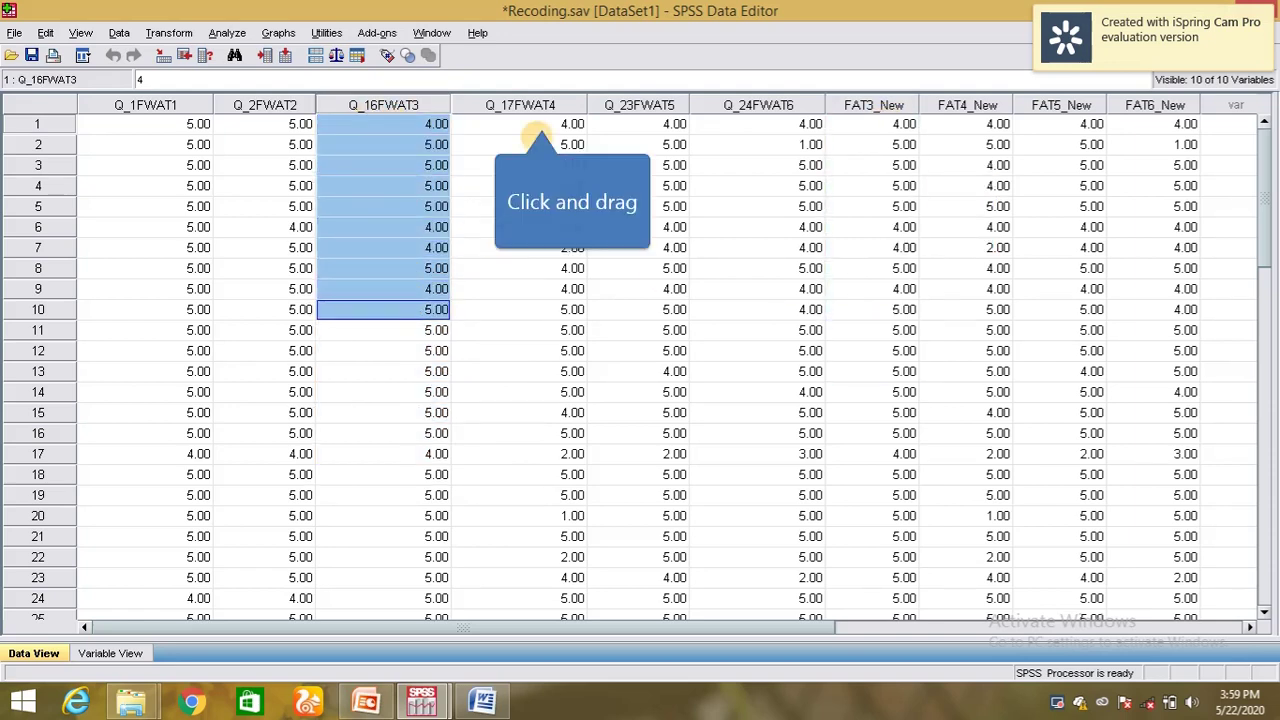
{"action": "left_click_drag", "start_coordinate": [540, 130], "coordinate": [563, 410]}
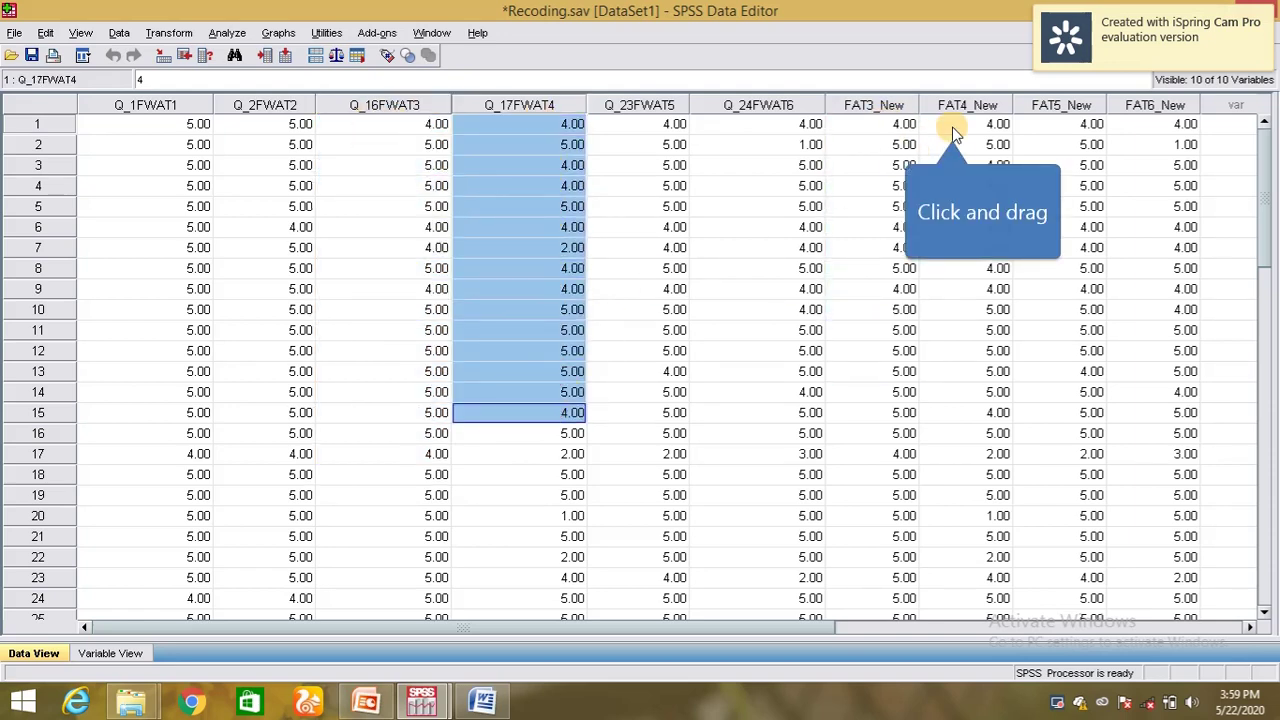
{"action": "left_click_drag", "start_coordinate": [950, 126], "coordinate": [970, 351]}
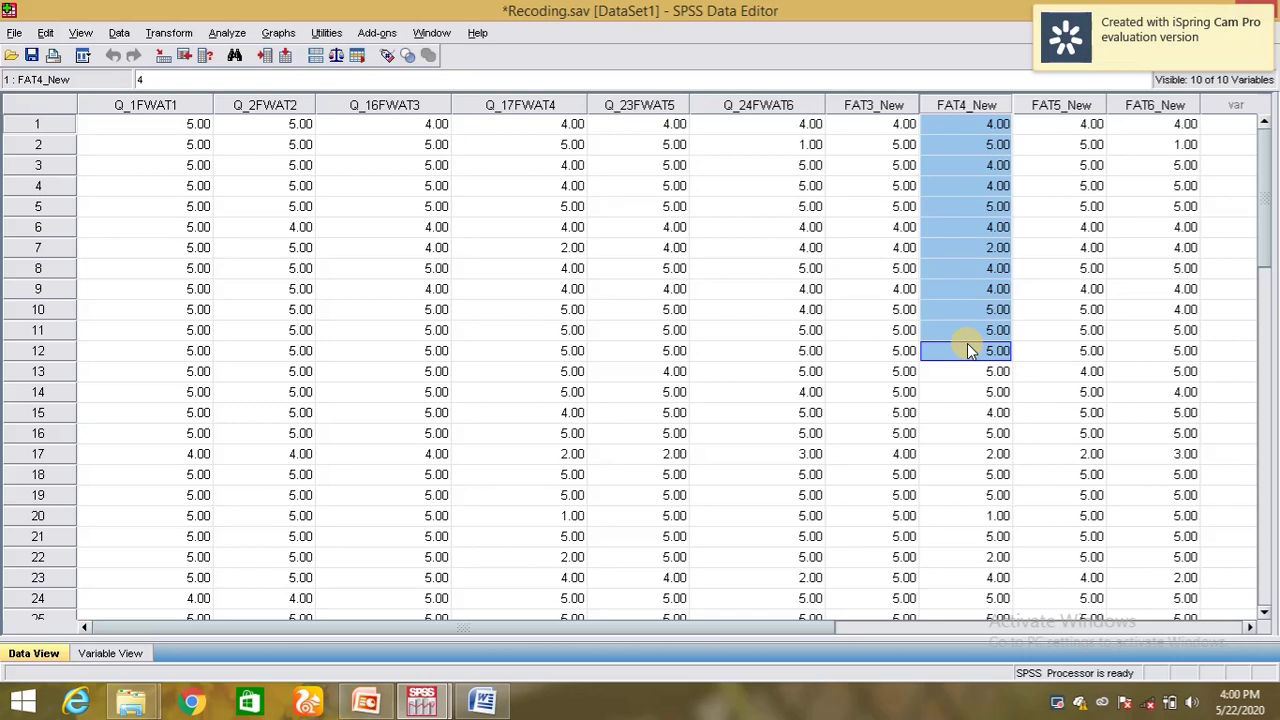
{"action": "left_click", "coordinate": [1057, 705]}
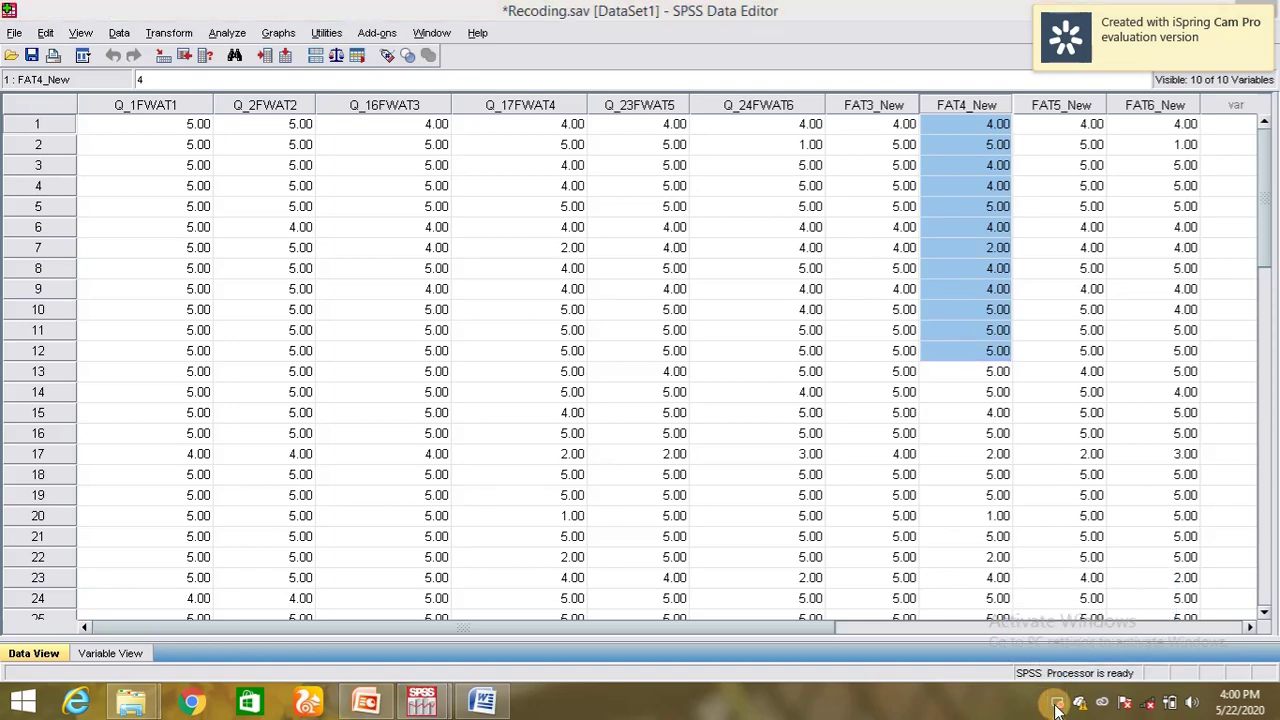